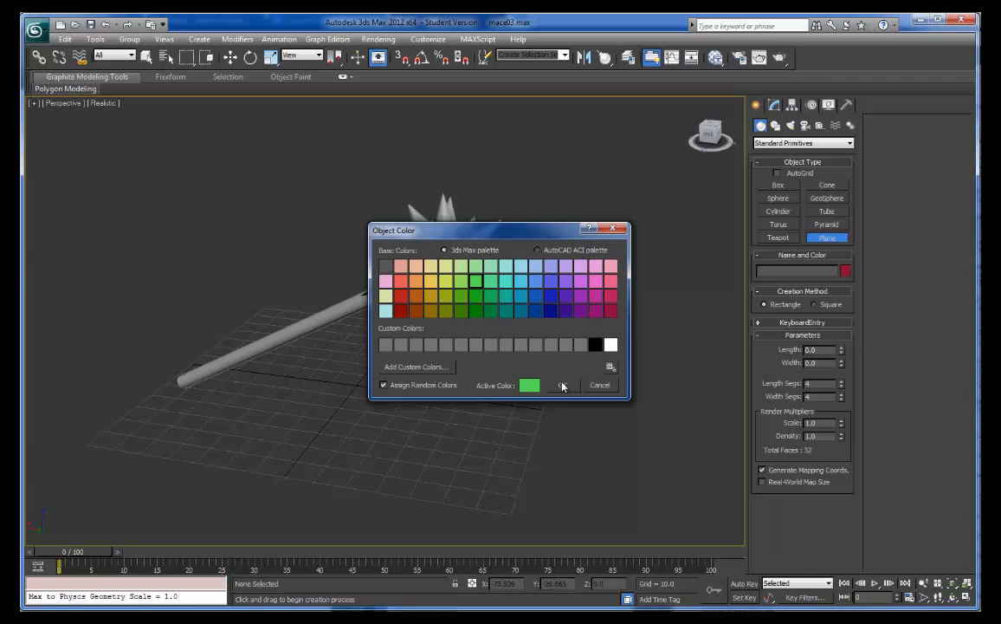
- Accept the object color settings and draw a ground plane about 138 by 138 units over the grid beneath the mace
click(563, 385)
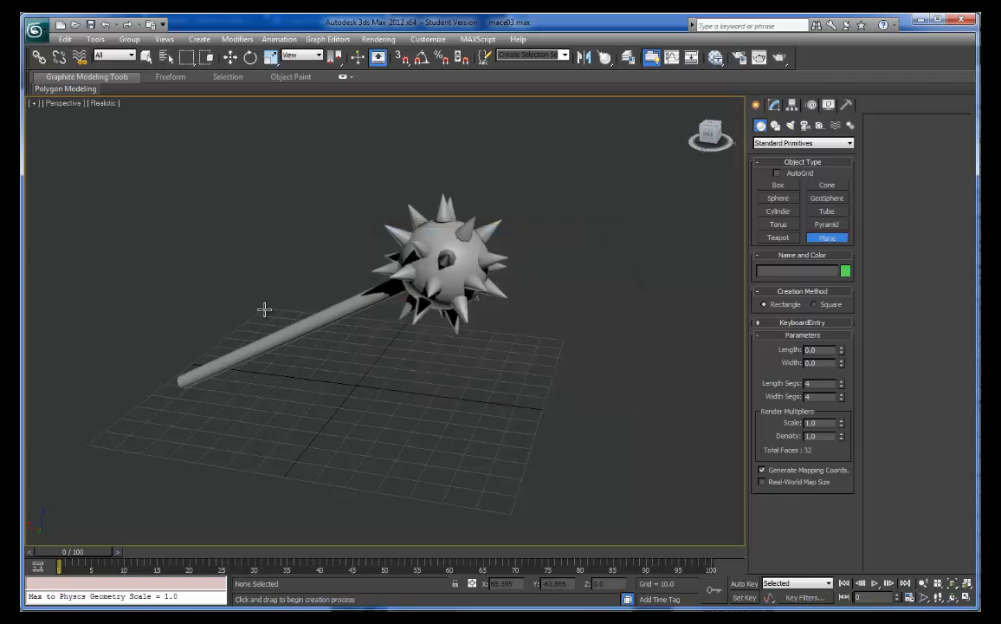
drag(264, 309, 510, 516)
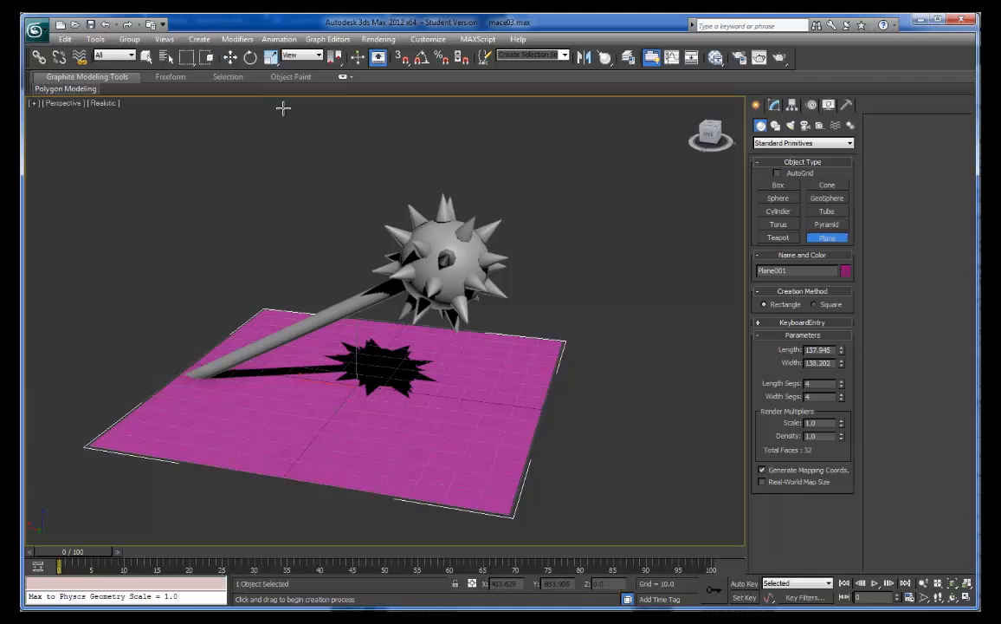
key(e)
key(r)
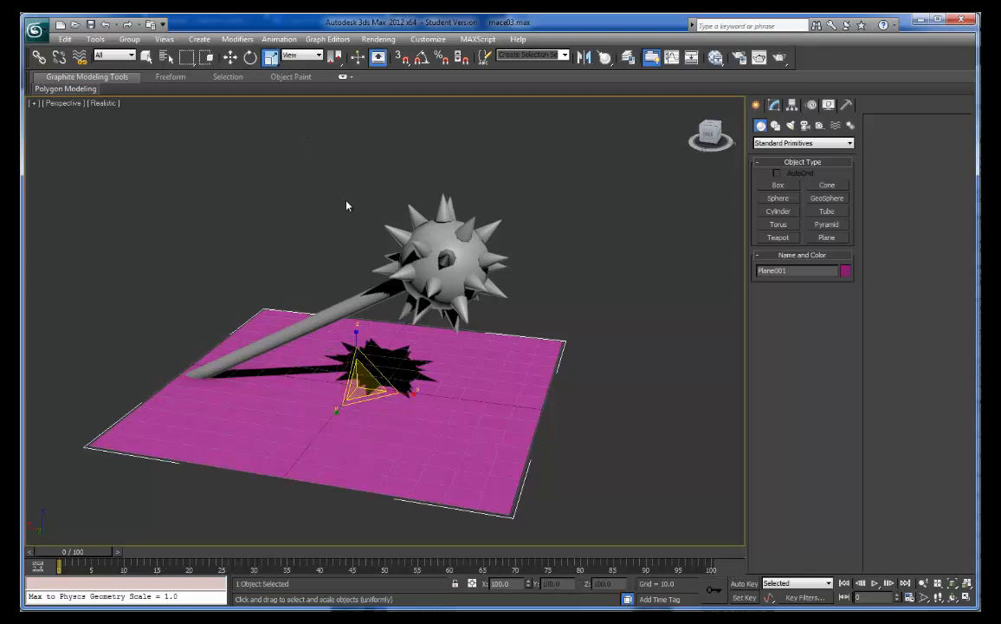
- Raise the mace along Z to about 69.4, above the ground plane
click(369, 236)
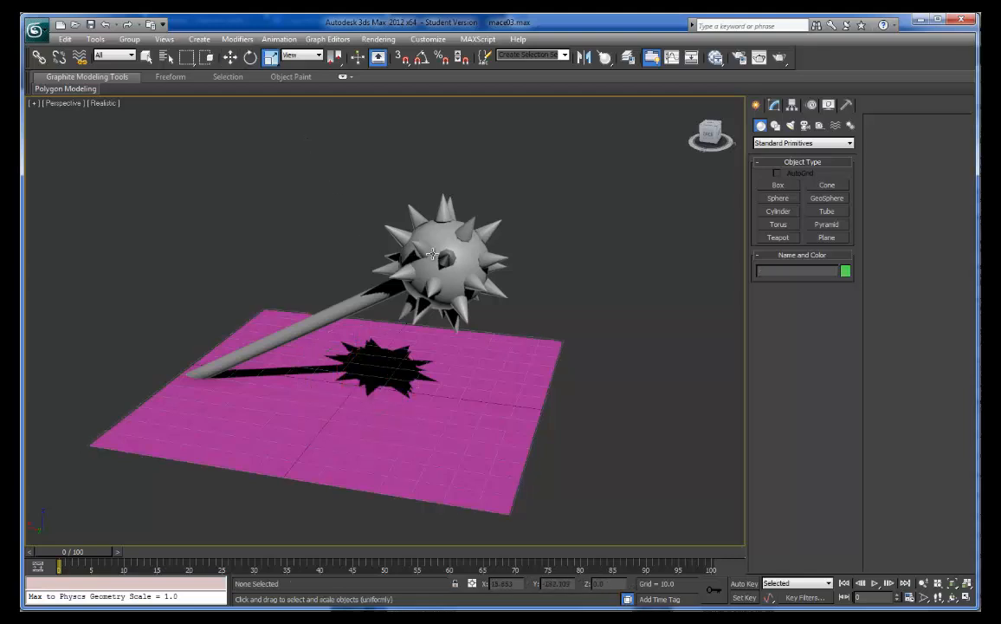
click(395, 231)
key(w)
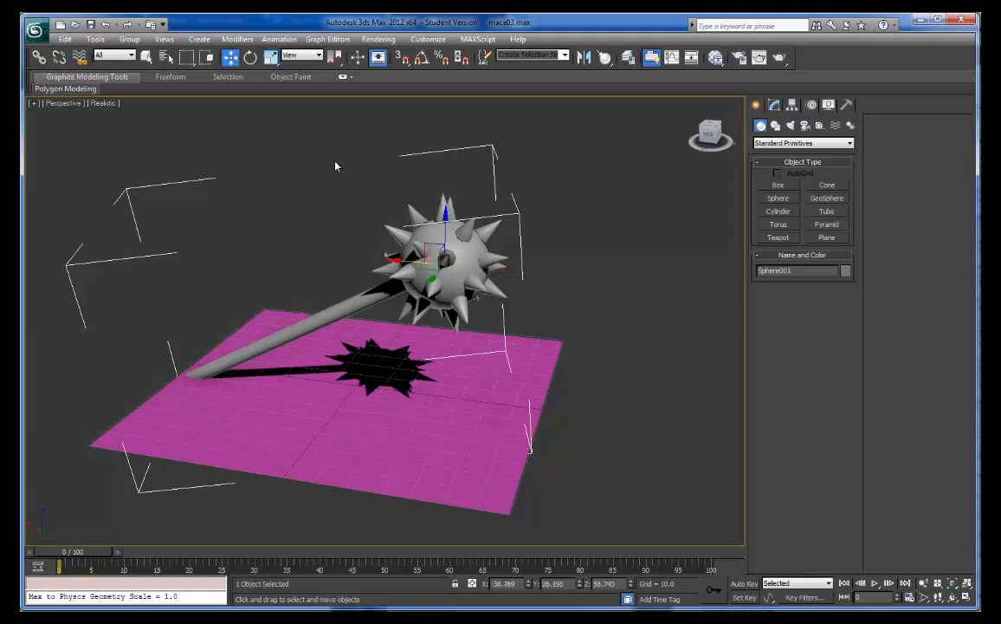
mouse_move(447, 219)
mouse_down()
mouse_move(449, 234)
mouse_move(448, 203)
mouse_up()
- Scale the mace uniformly to about two thirds of its size and move it along X to about -21.2
key(e)
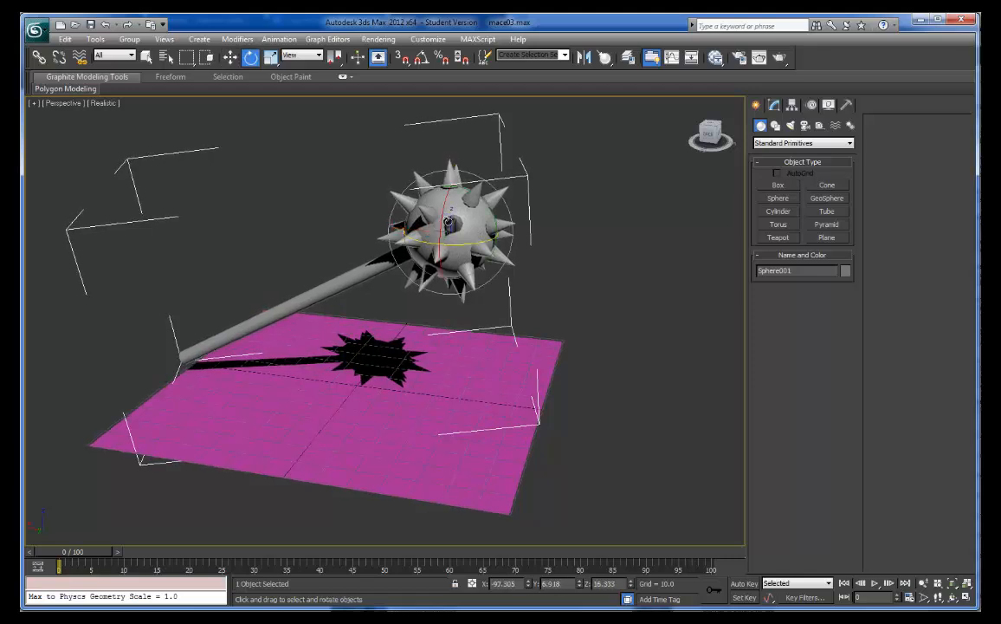
key(r)
drag(446, 223, 436, 258)
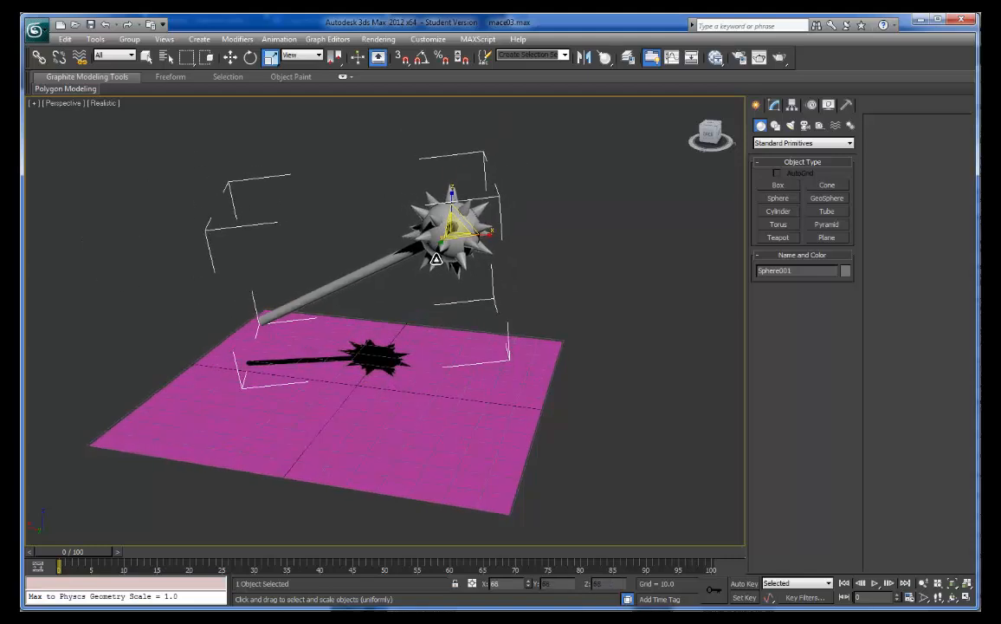
key(w)
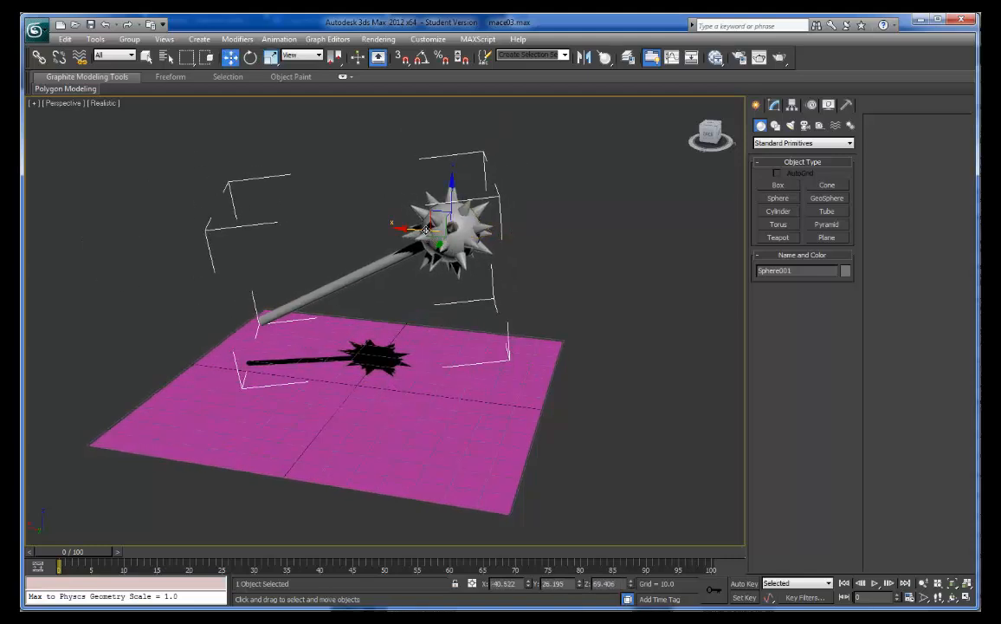
drag(424, 234, 358, 234)
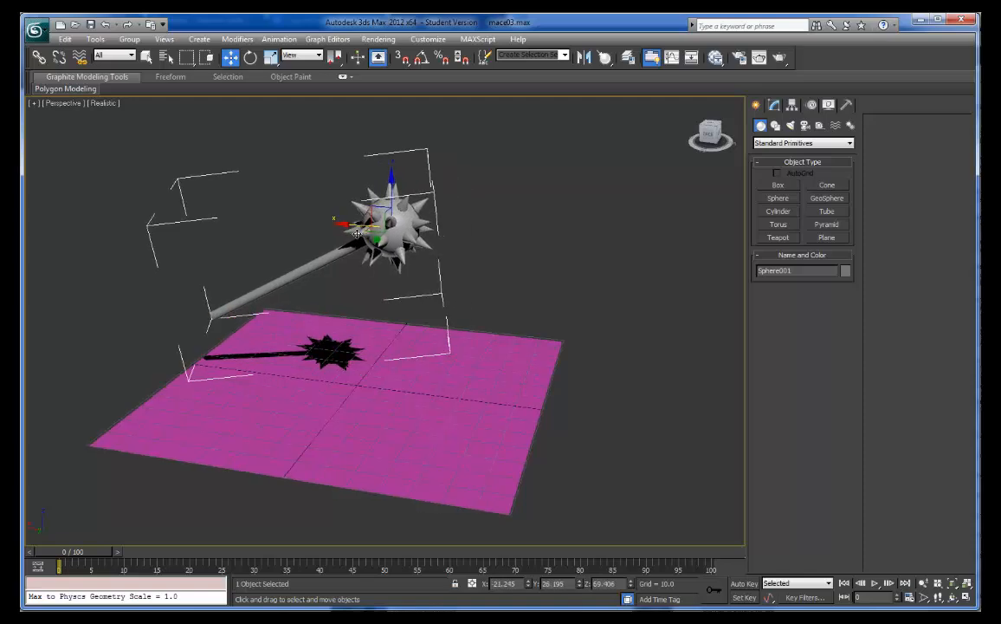
- Rotate the mace around its head-centered pivot so the handle tilts down more steeply toward the plane
alt+middle_drag(374, 236, 202, 229)
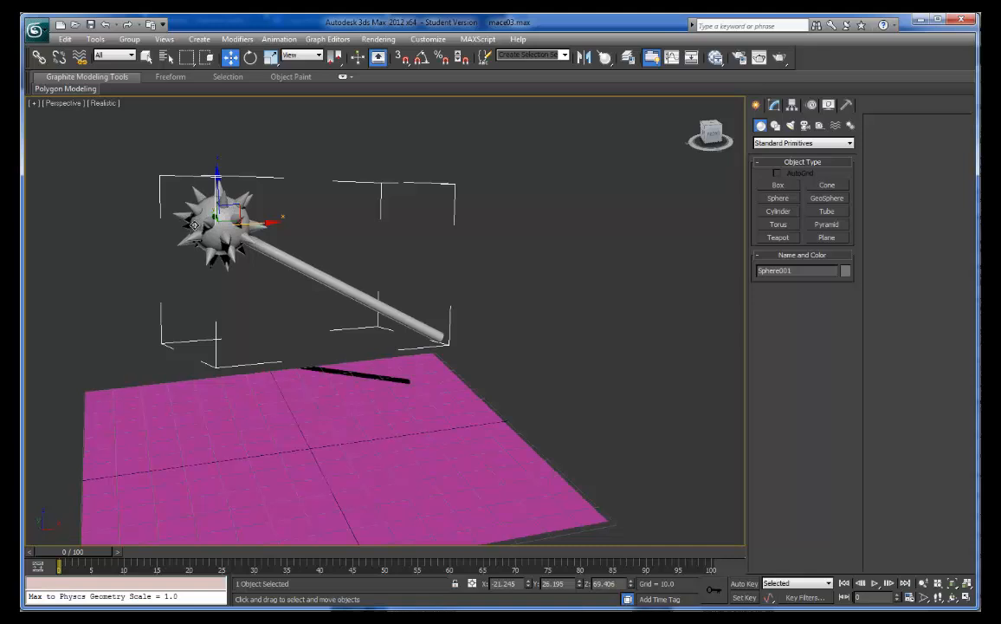
key(e)
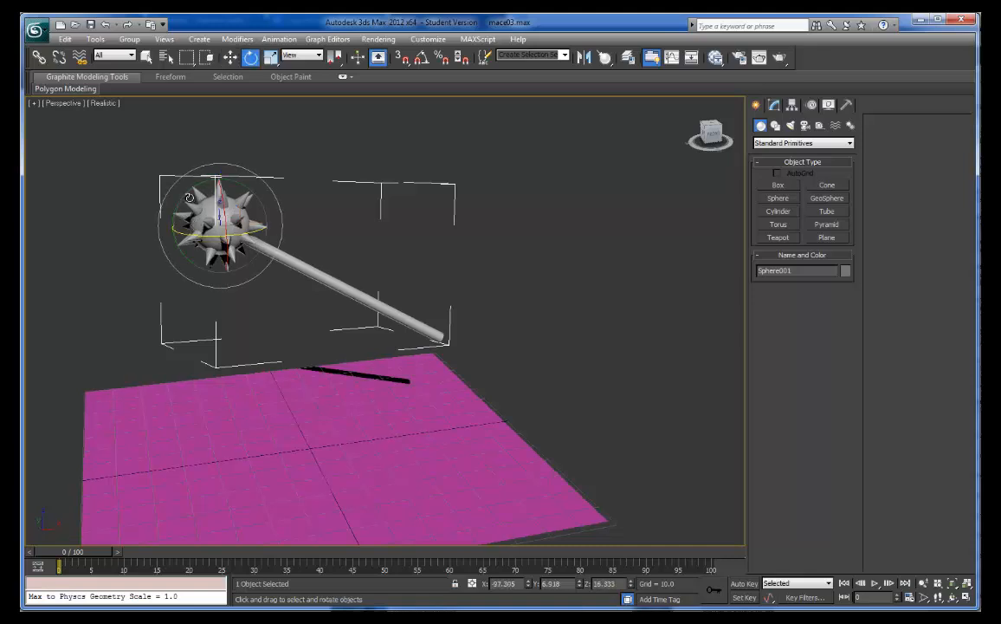
drag(190, 198, 217, 206)
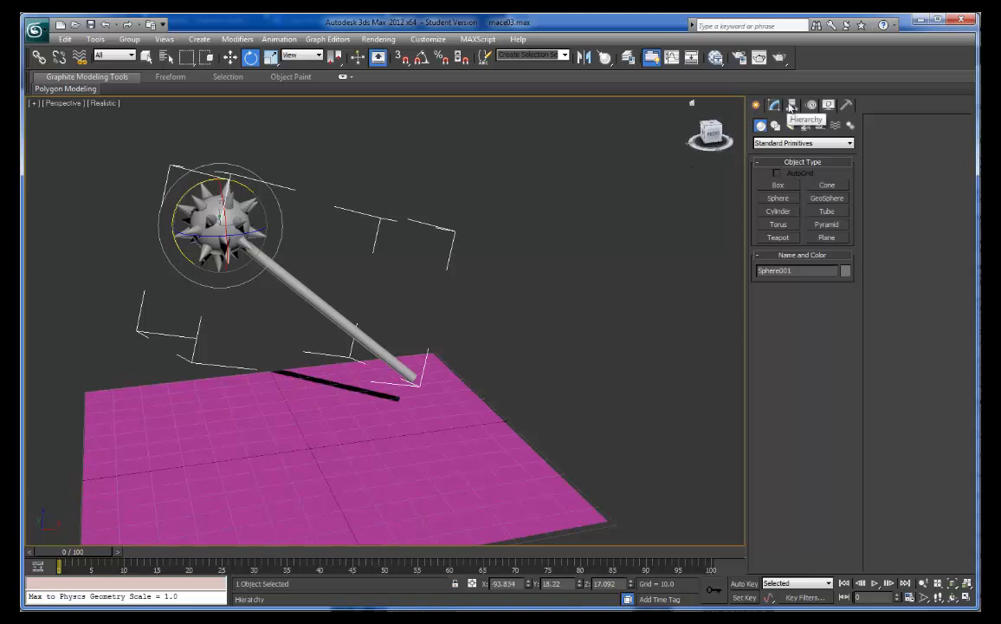
- Enable pivot-only editing for the mace and move its pivot toward the handle's end, about X 44.7, Z 9.4
click(792, 105)
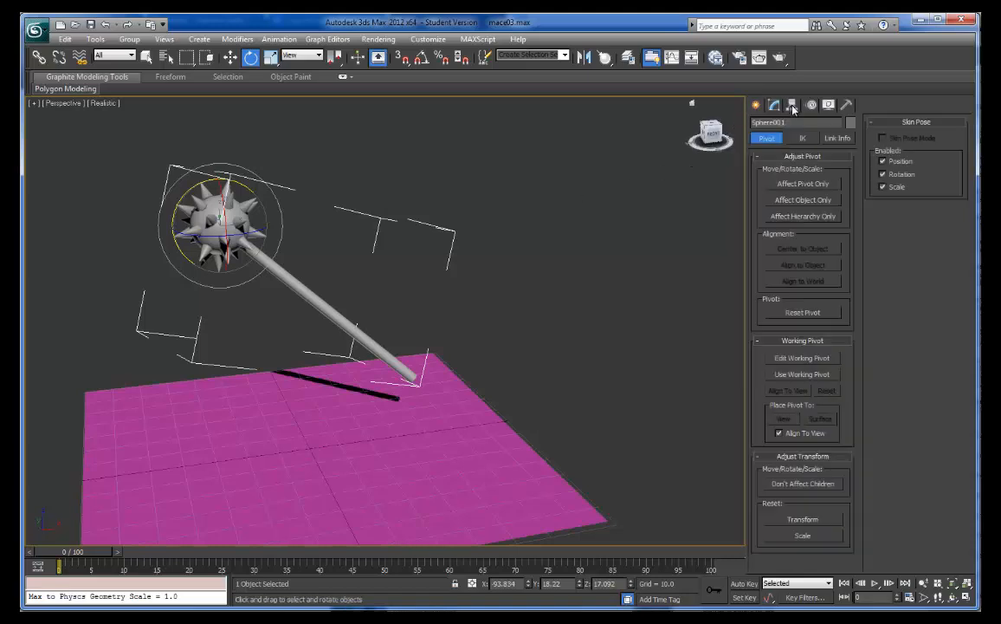
click(794, 185)
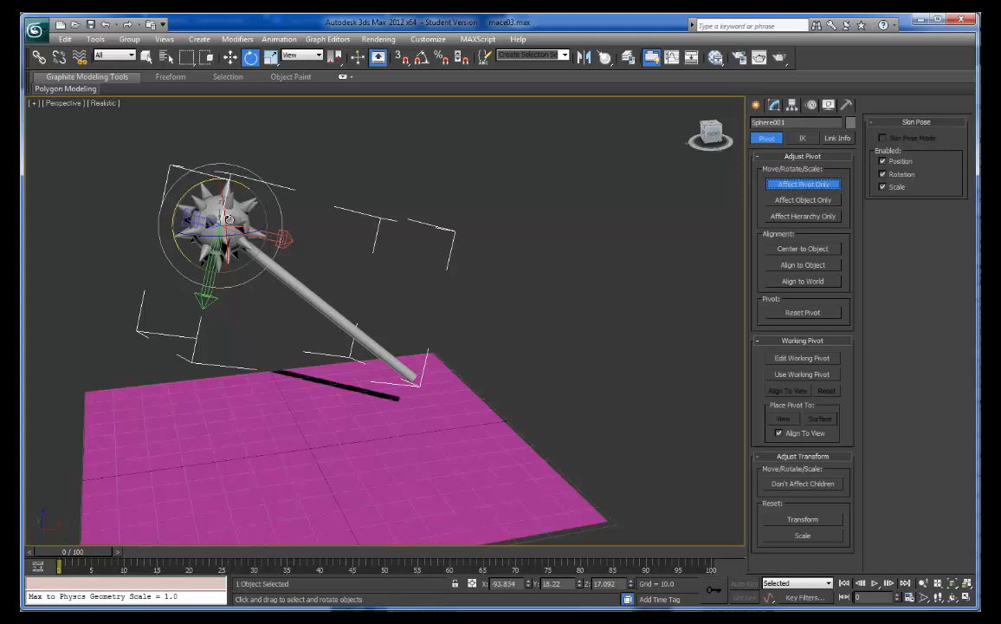
key(w)
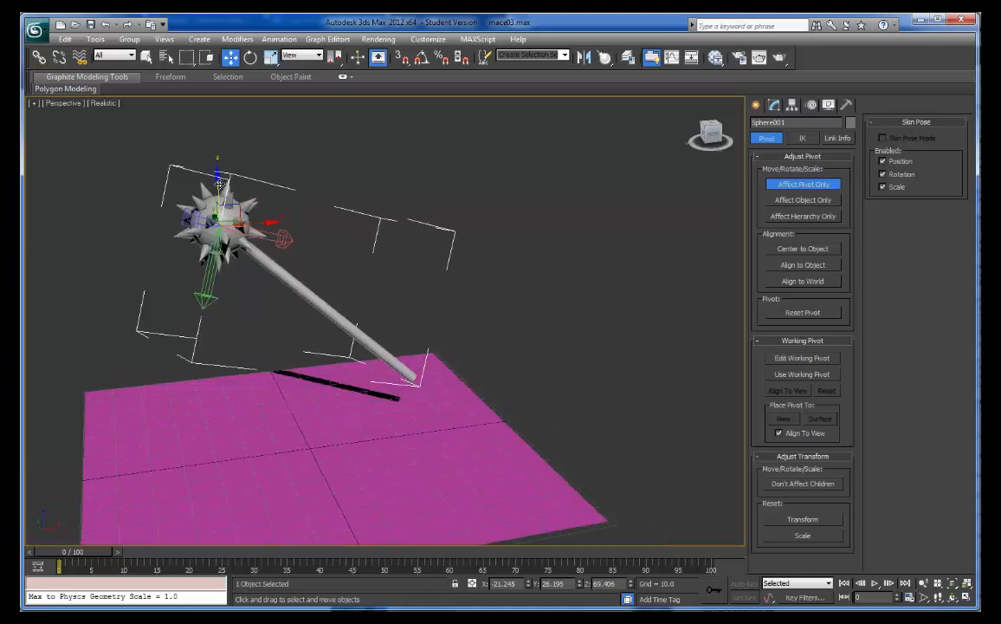
drag(217, 185, 253, 210)
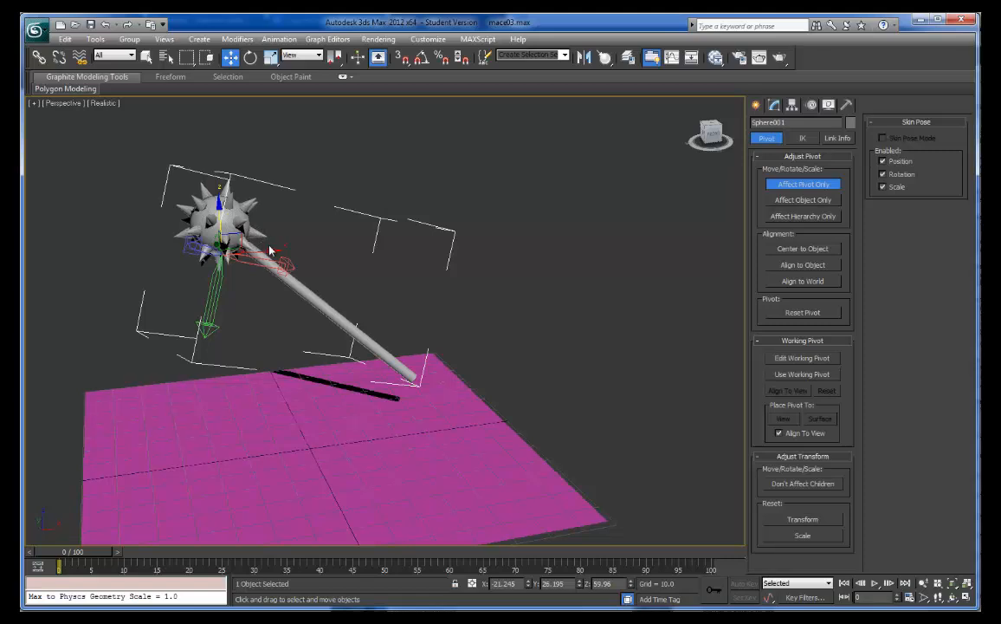
drag(273, 262, 452, 373)
drag(406, 325, 406, 340)
drag(448, 374, 457, 373)
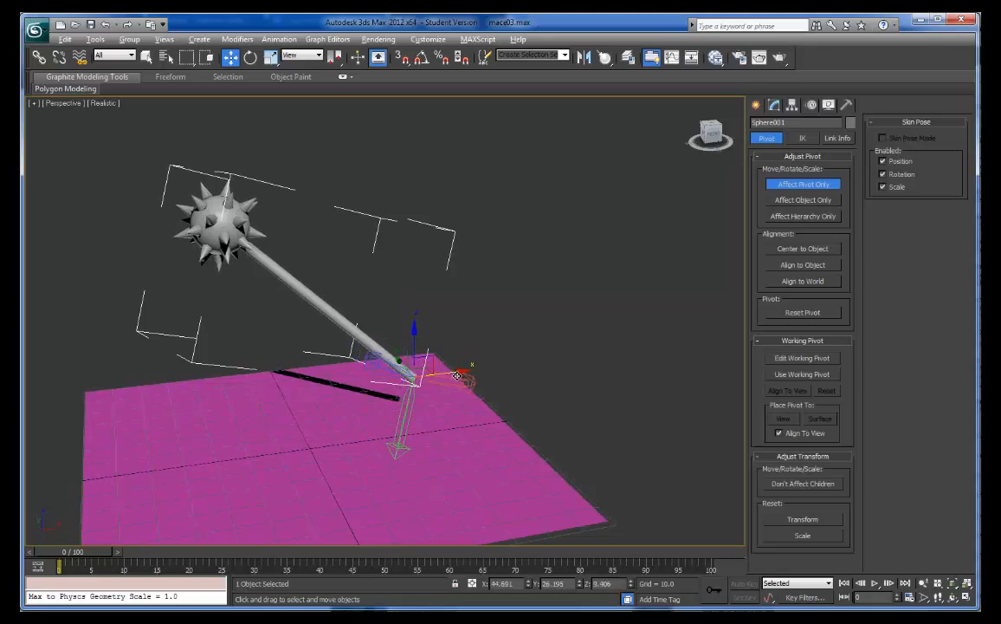
- Bring the pivot sideways and up into line with the handle, at about Y 14, Z 16.7
alt+middle_drag(457, 375, 332, 379)
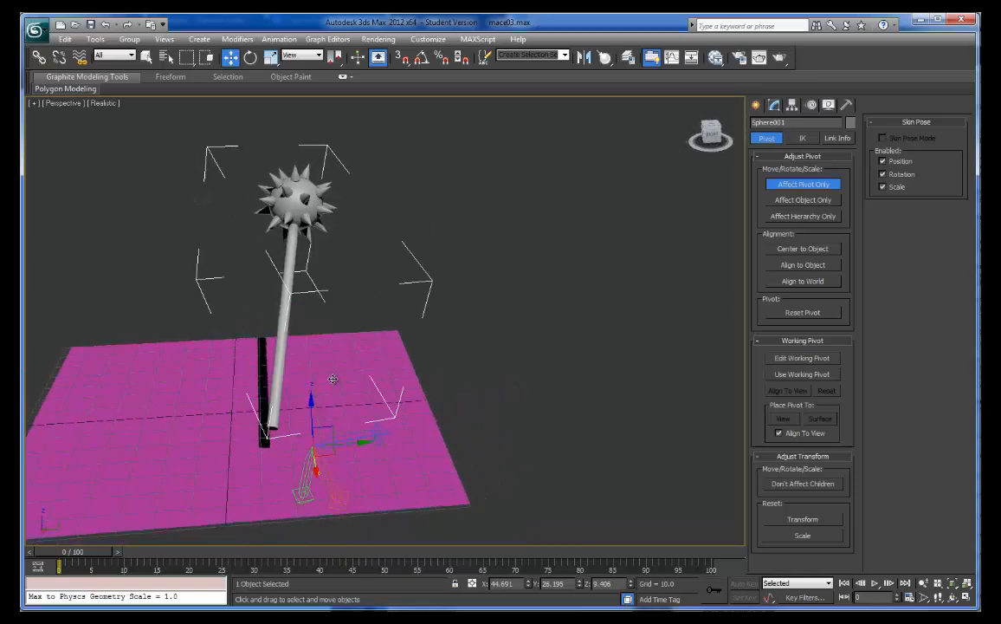
drag(325, 400, 322, 427)
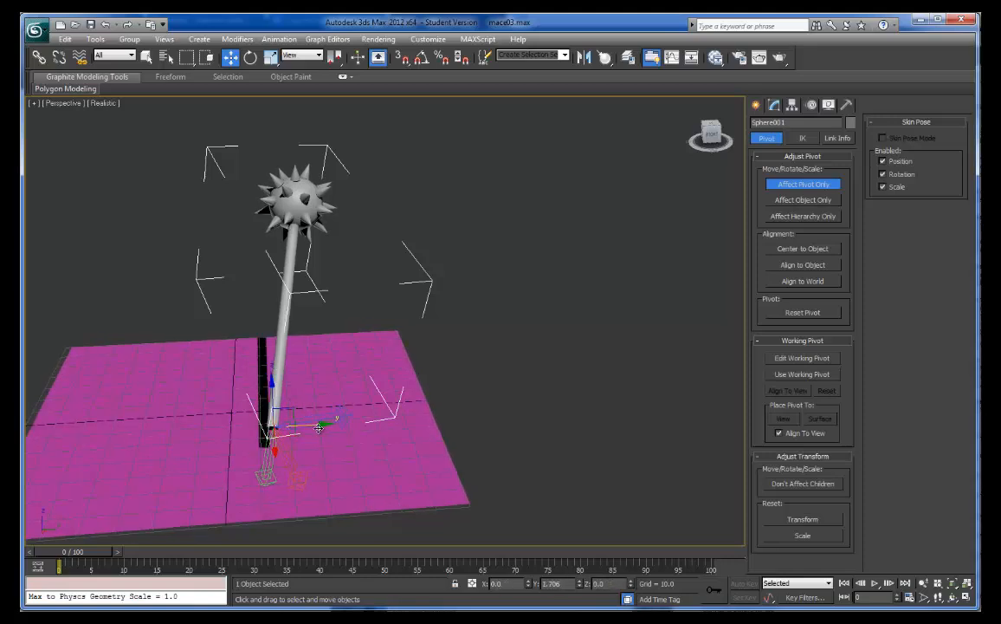
scroll(319, 426, up, 5)
scroll(317, 428, down, 5)
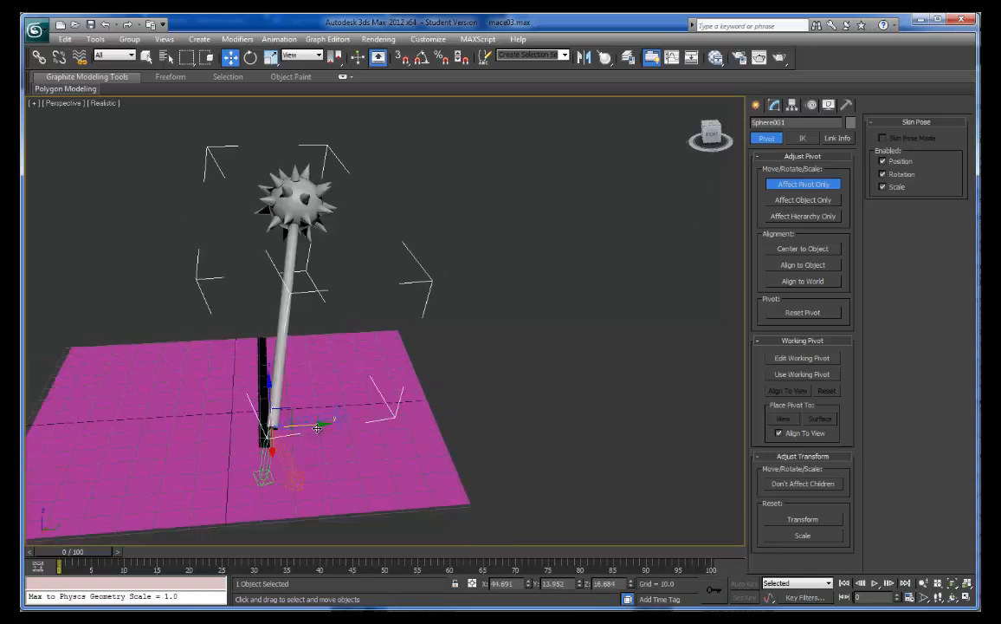
- Lower the pivot onto the handle's end face at about Z 15.8 and turn off pivot-only editing
scroll(283, 429, up, 5)
scroll(287, 429, down, 8)
scroll(292, 431, up, 3)
middle_drag(292, 430, 343, 408)
scroll(343, 408, up, 5)
middle_drag(412, 437, 405, 402)
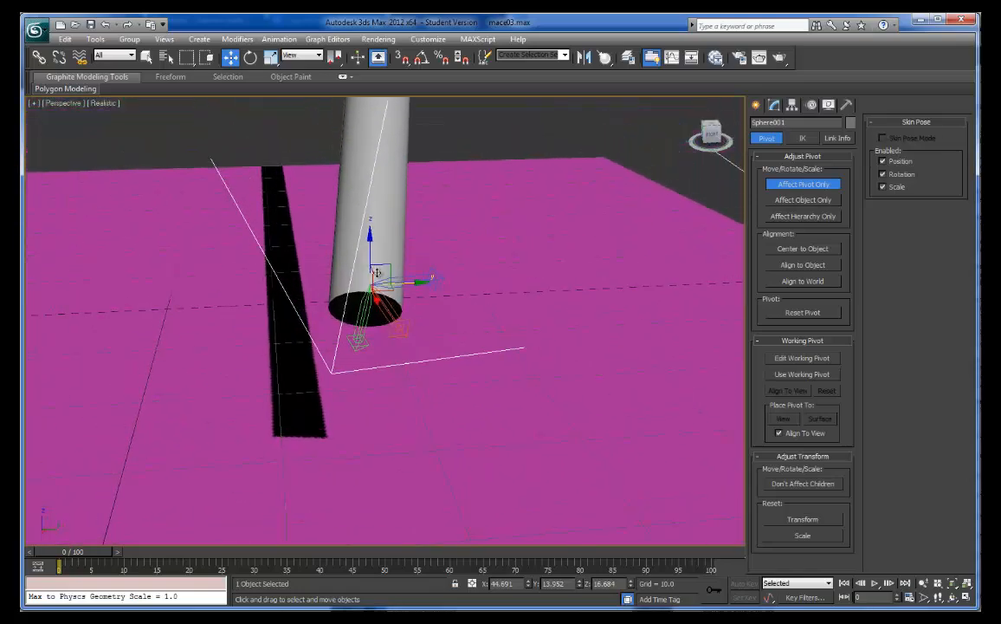
drag(370, 240, 371, 261)
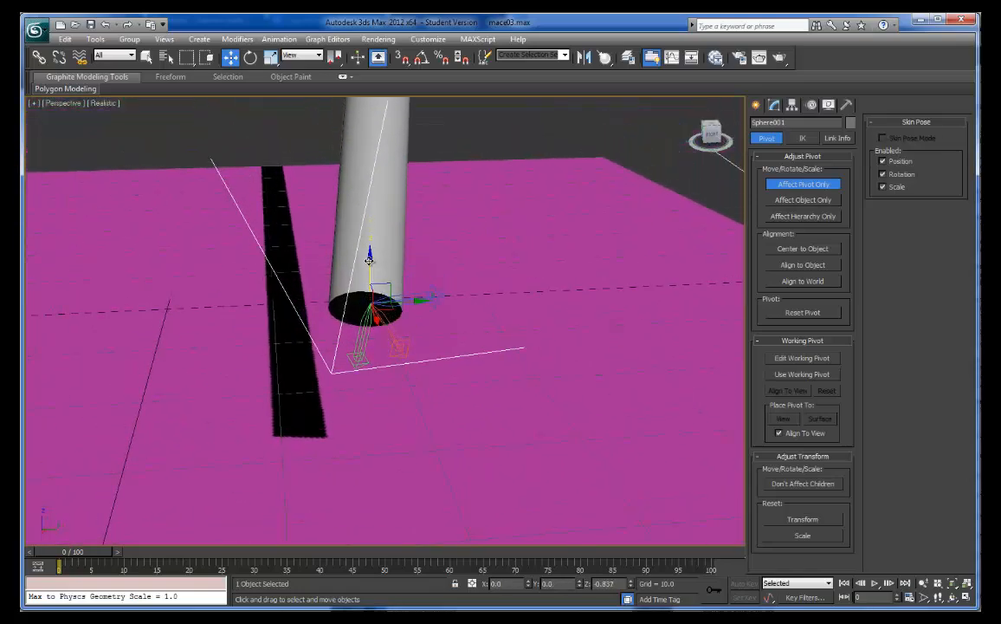
click(412, 328)
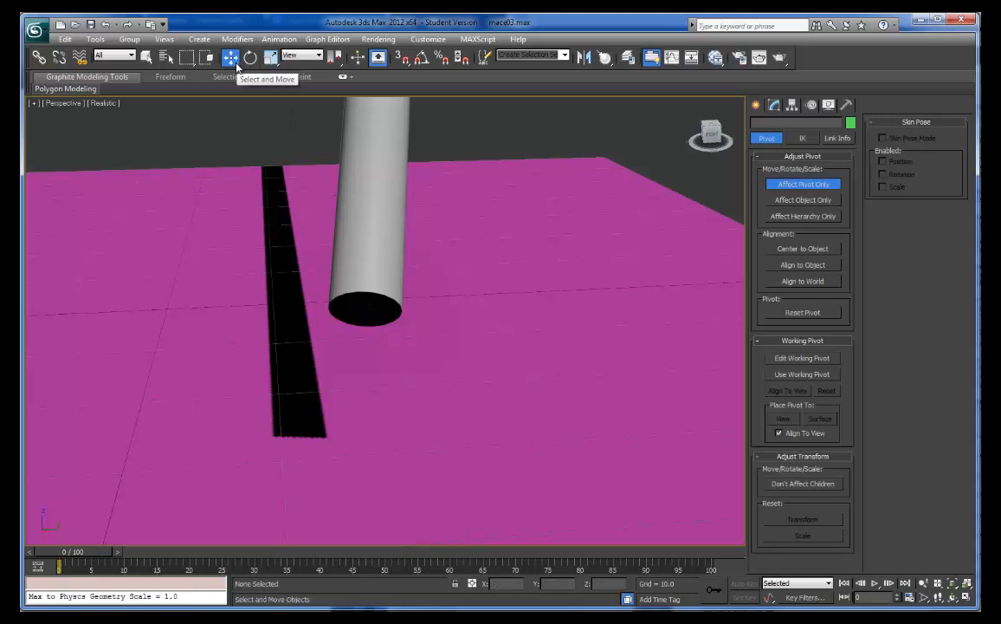
click(796, 185)
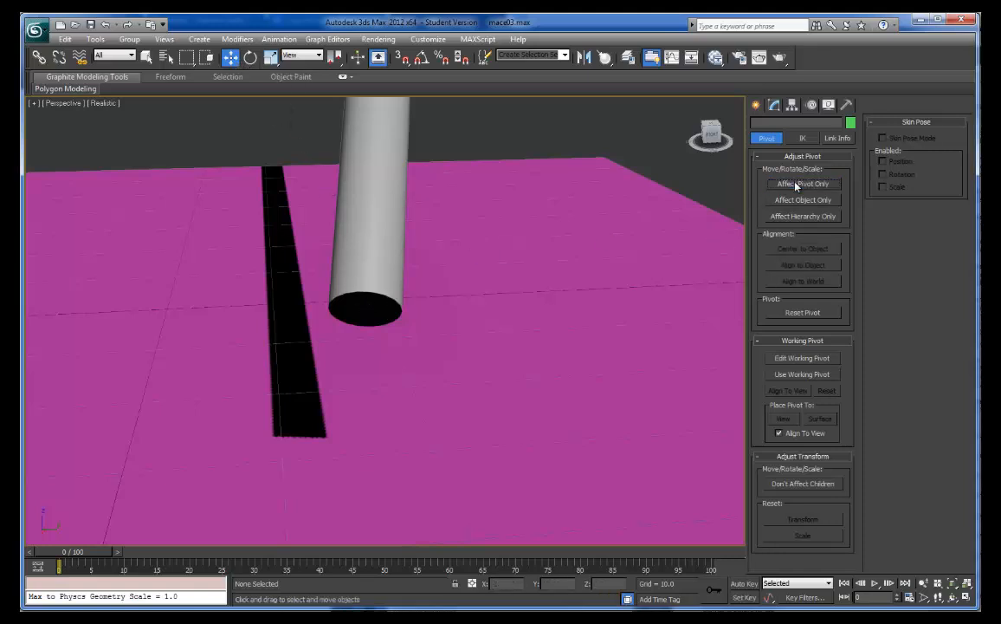
- Select the mace and rotate it slightly around its handle-end pivot, lowering the spiked head
click(294, 202)
key(z)
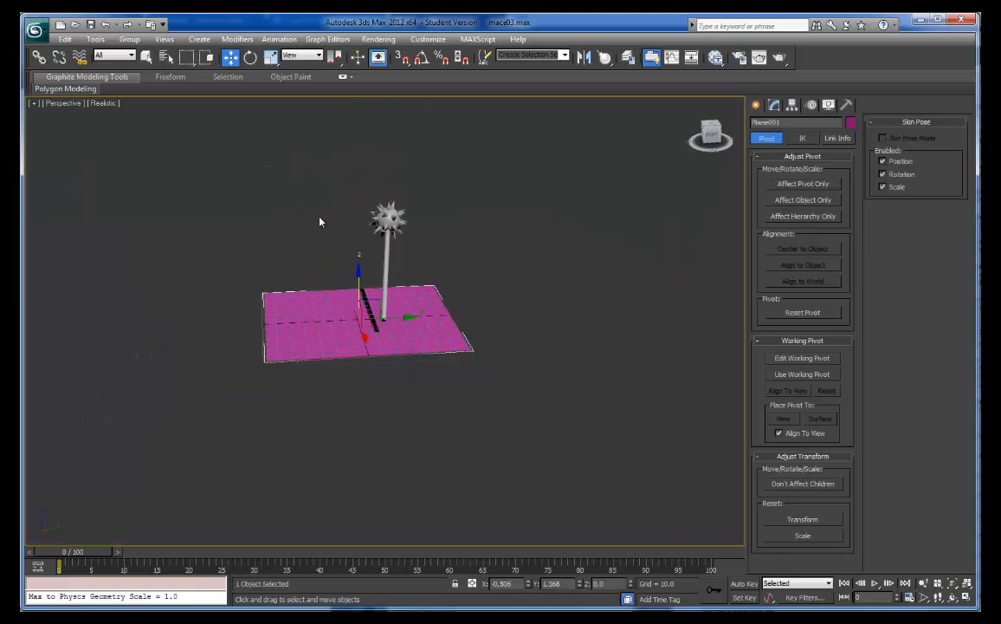
click(387, 258)
alt+middle_drag(384, 255, 359, 159)
click(251, 57)
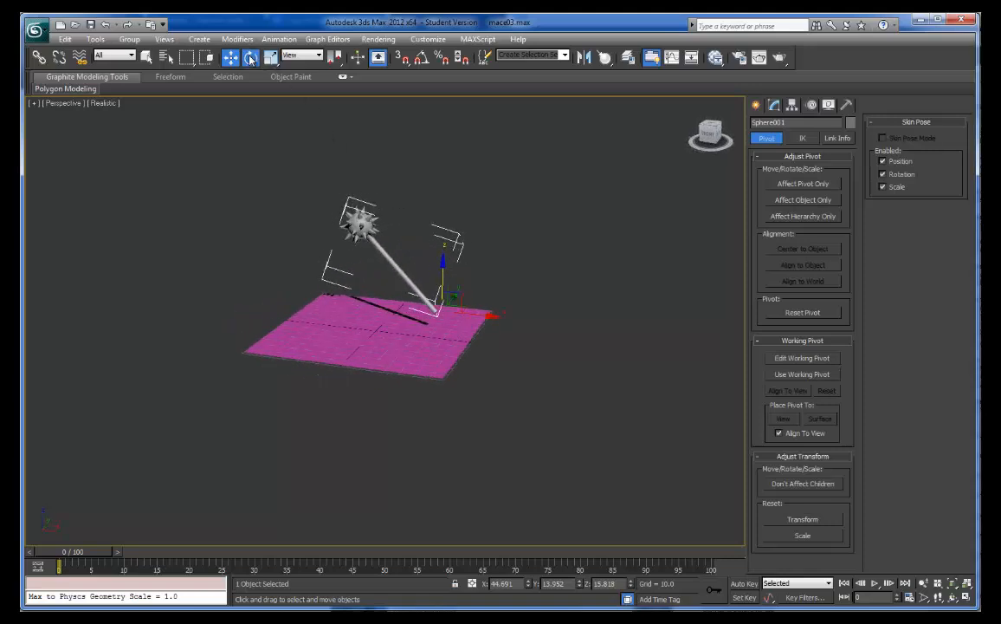
mouse_move(475, 283)
mouse_down()
mouse_move(424, 200)
mouse_move(460, 285)
mouse_up()
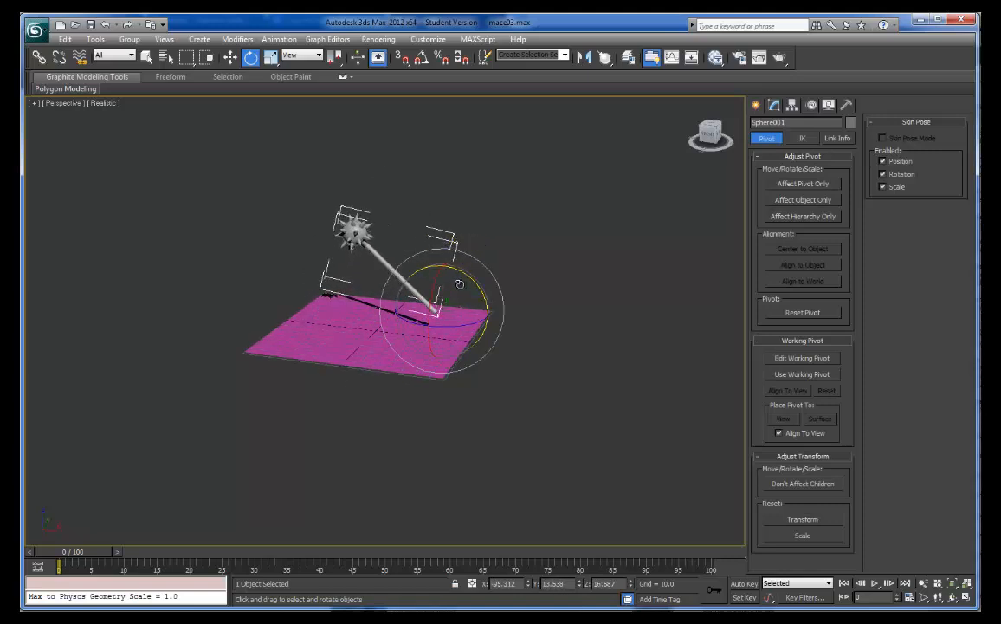
- Move the mace along X to about 59.4
alt+middle_drag(466, 281, 531, 280)
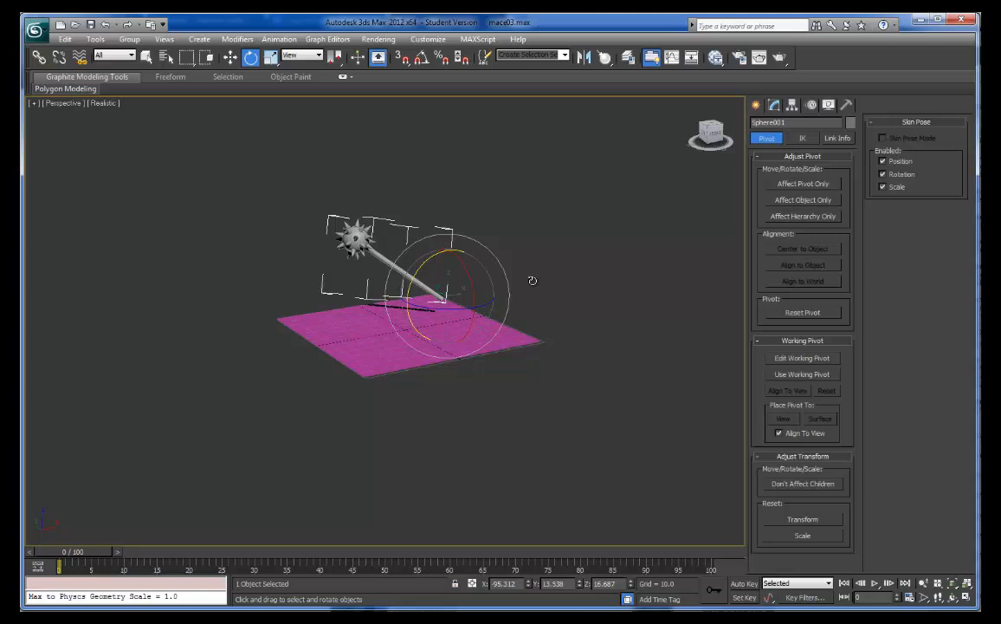
key(w)
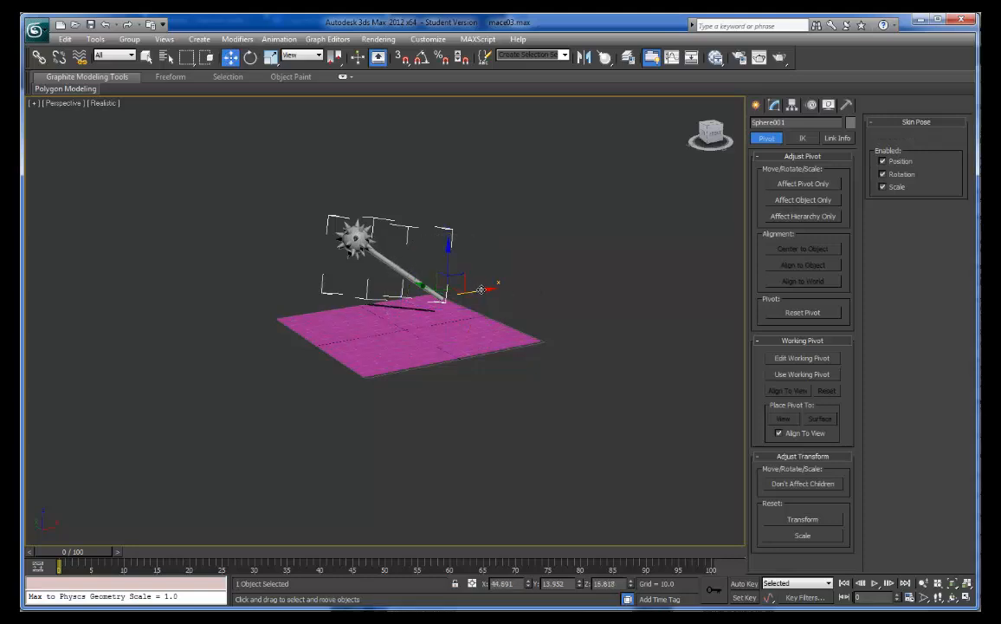
drag(479, 287, 498, 286)
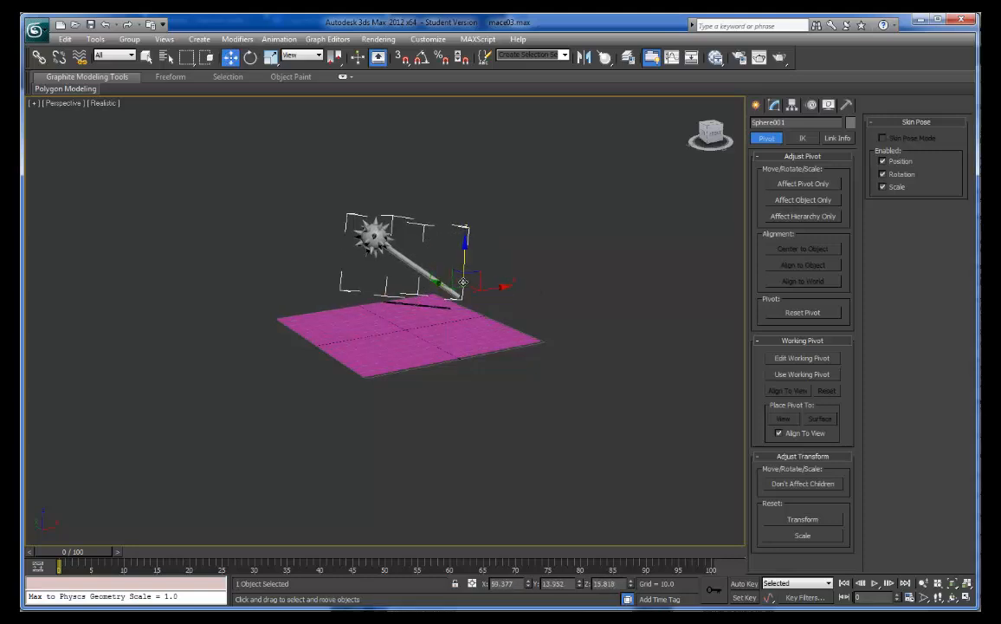
- Rotate the mace around its handle end, swinging it over the plane and raising it to an upright position
key(e)
drag(404, 236, 472, 303)
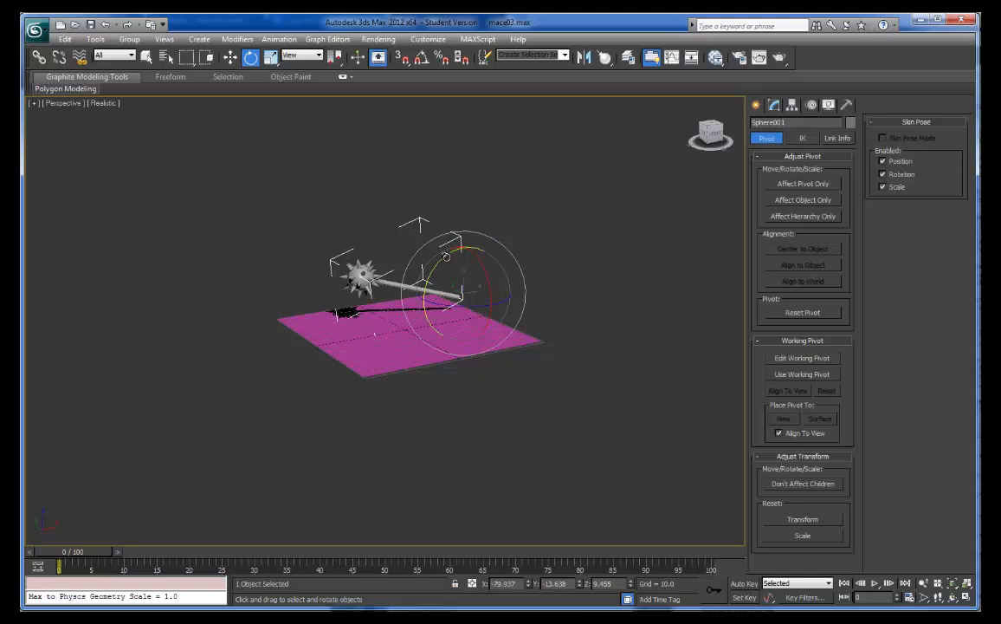
drag(460, 247, 529, 219)
- Lower the upright mace to about Z 4.7 so its handle end meets the plane, and switch to the Rotate tool
key(w)
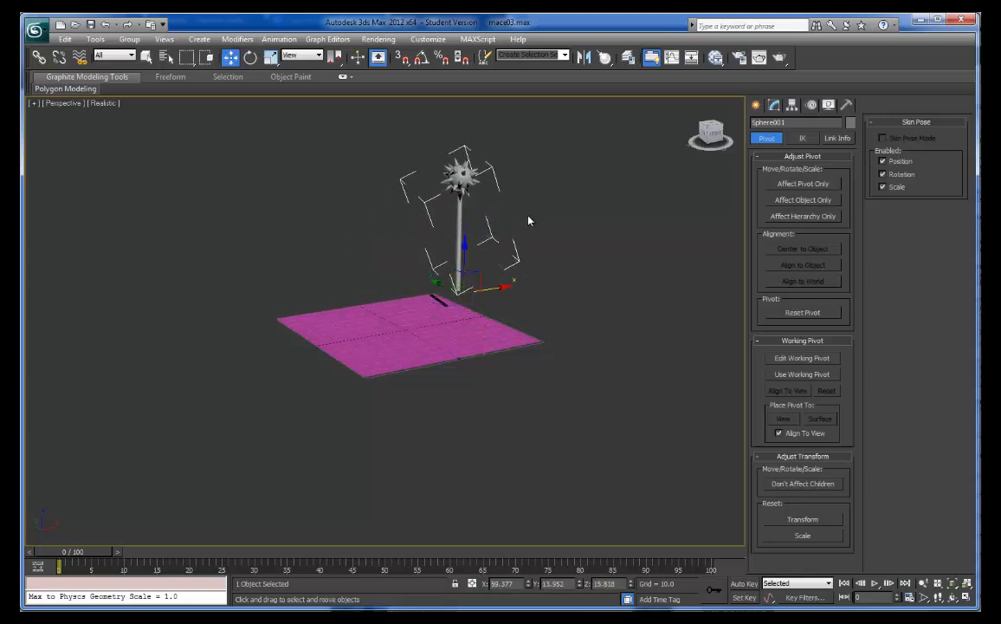
click(463, 251)
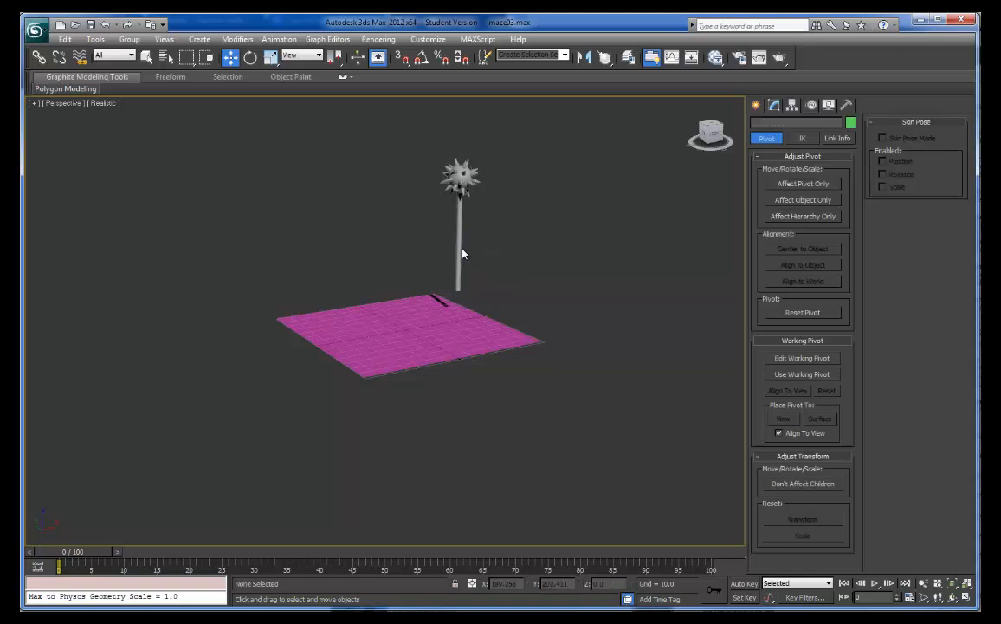
click(460, 254)
drag(465, 250, 465, 263)
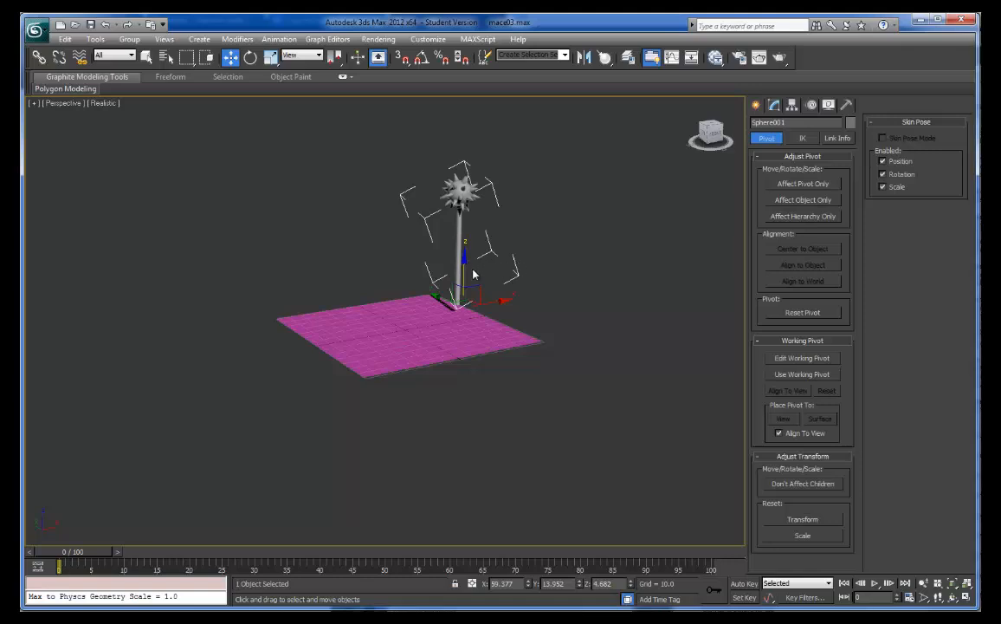
key(e)
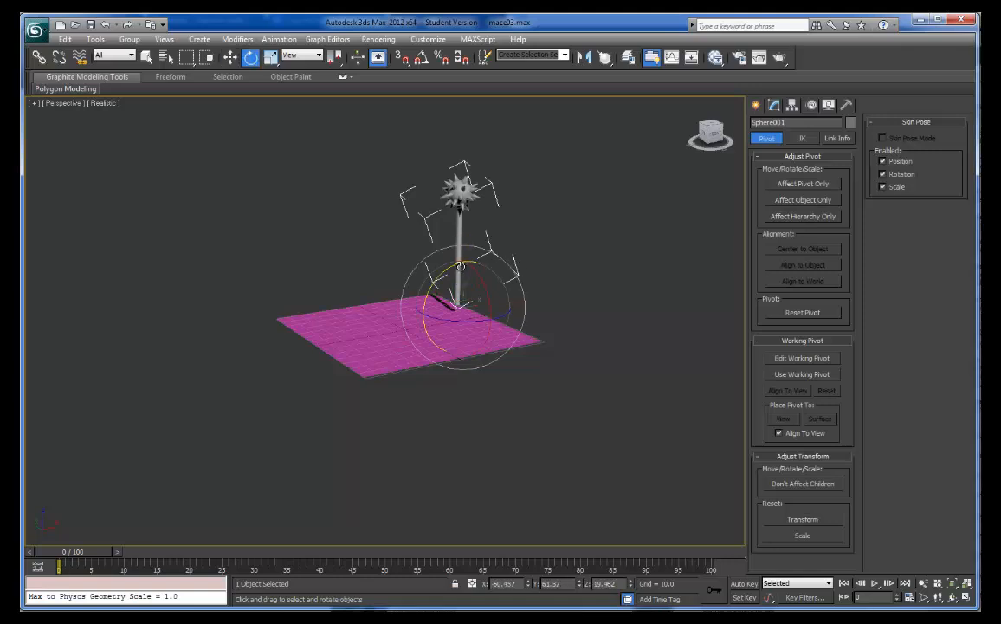
- Rotate the upright mace slightly around its handle end, raise it a little above the plane, and deselect it
mouse_move(460, 264)
mouse_down()
mouse_move(374, 370)
mouse_move(379, 351)
mouse_move(434, 284)
mouse_move(465, 269)
mouse_move(380, 384)
mouse_move(379, 432)
mouse_move(466, 265)
mouse_up()
key(w)
key(e)
click(606, 402)
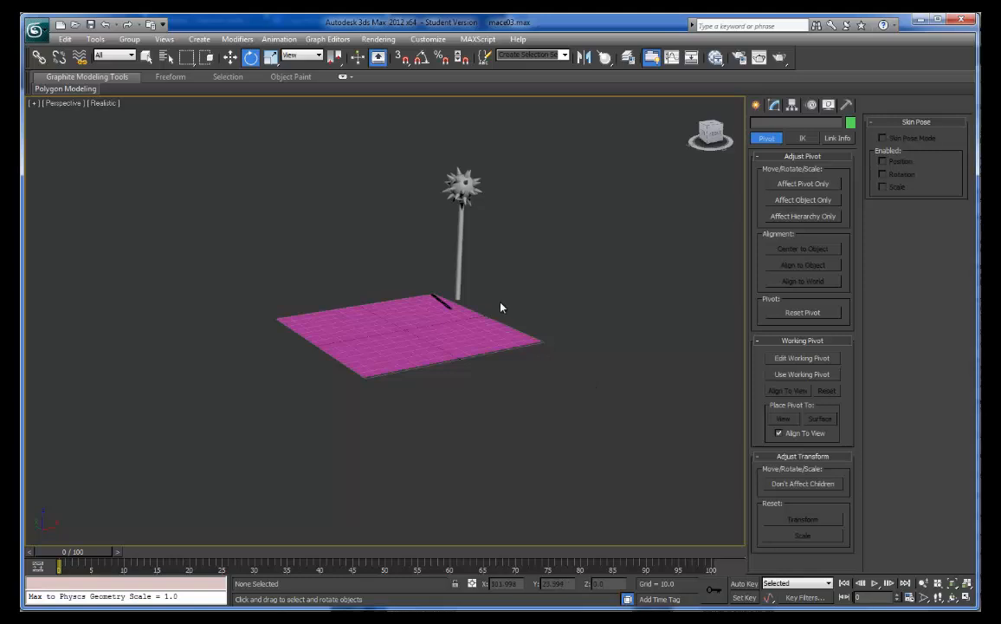
- Select the mace, enable Auto Key, and create a position and rotation key for it at frame 0
click(458, 286)
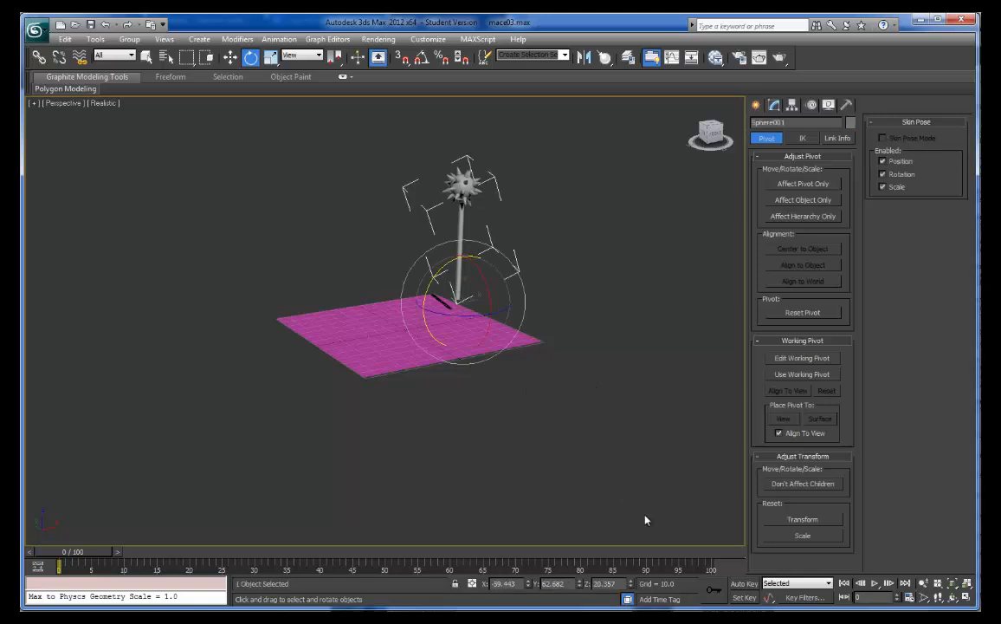
click(742, 584)
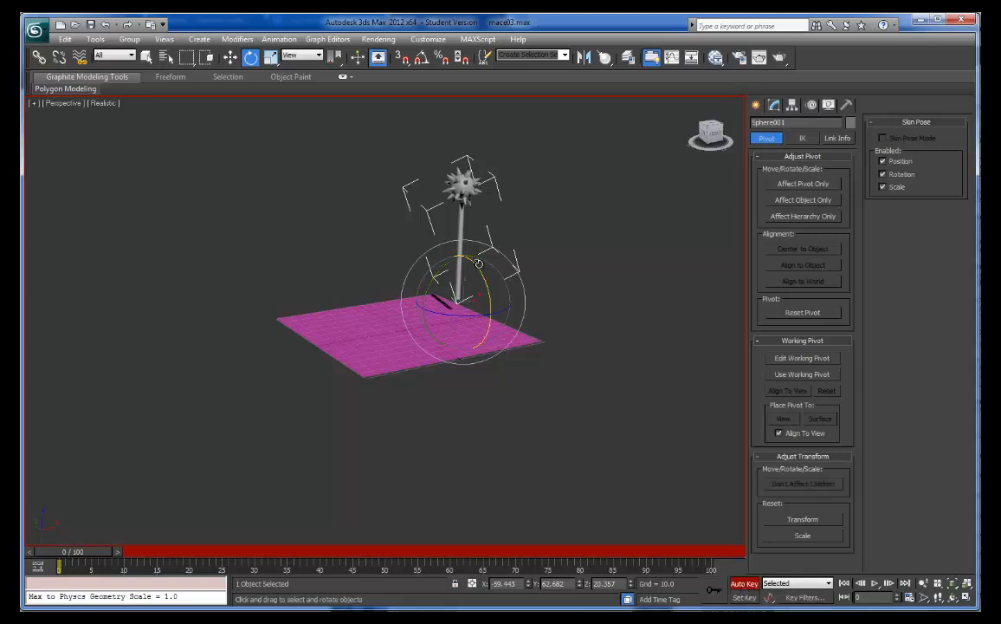
right_click(80, 553)
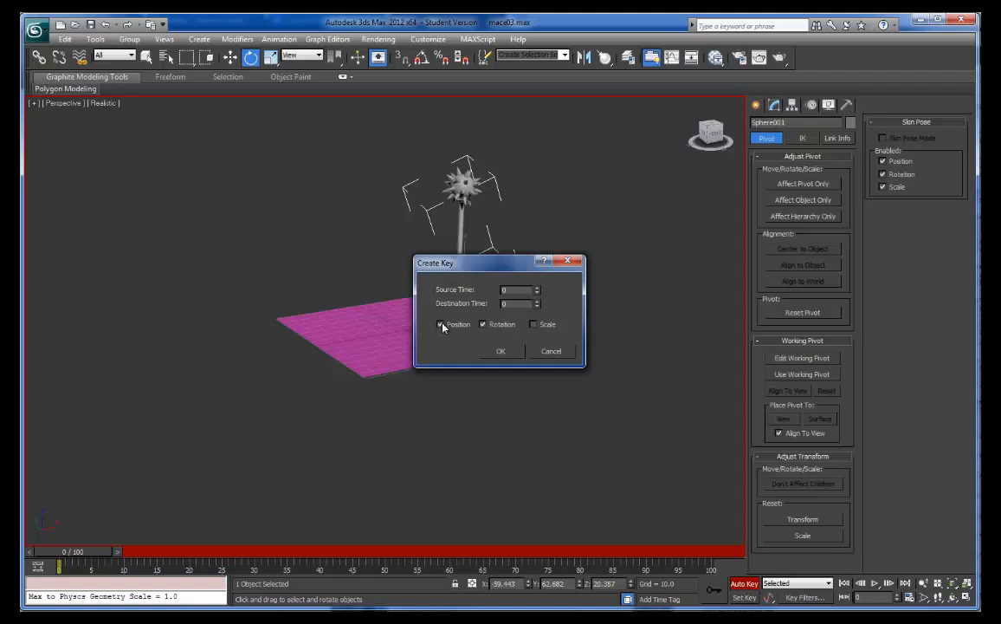
click(515, 352)
- Key the mace at frame 30 rotated down flat onto the plane, and turn off Auto Key
drag(100, 553, 287, 554)
drag(482, 259, 232, 503)
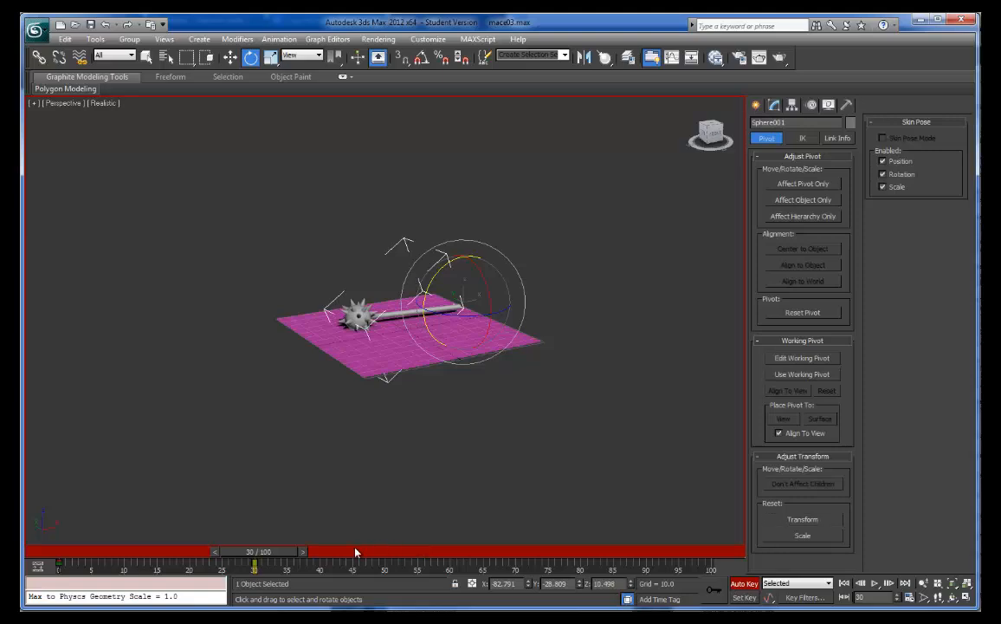
mouse_move(277, 550)
mouse_down()
mouse_move(147, 550)
mouse_move(262, 543)
mouse_up()
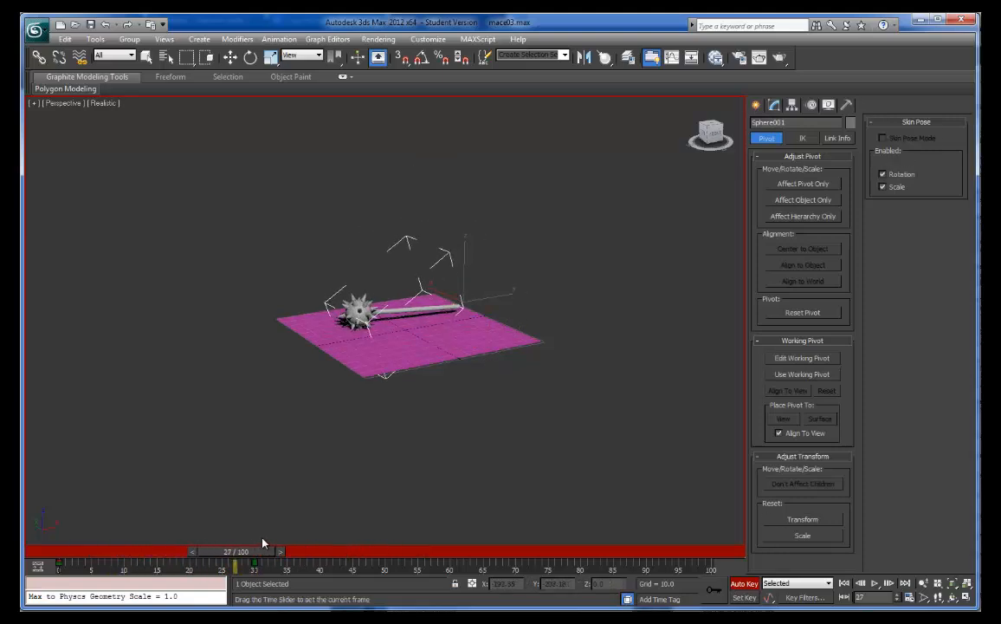
key(e)
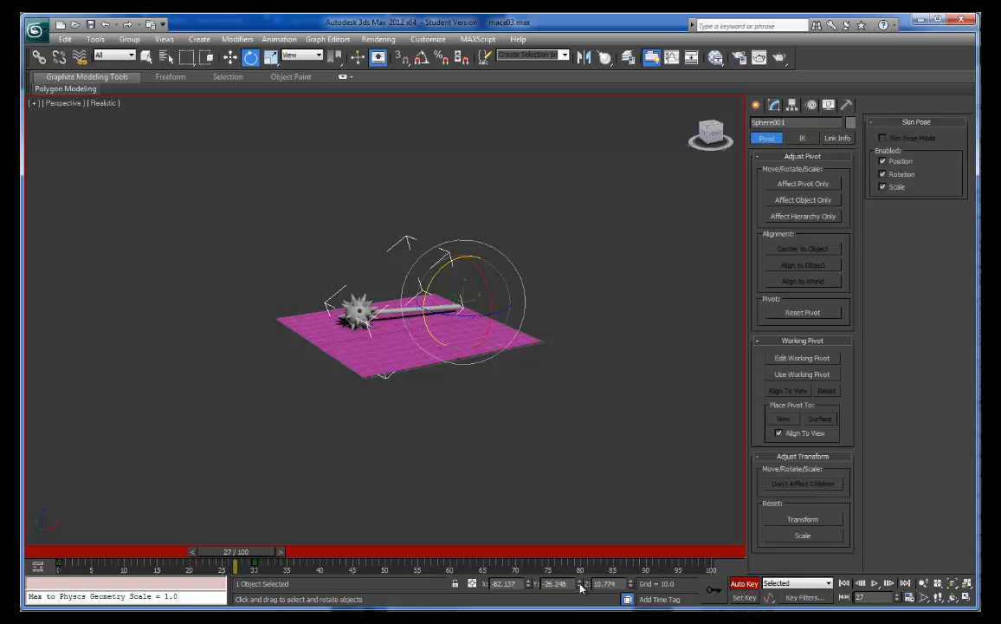
click(744, 584)
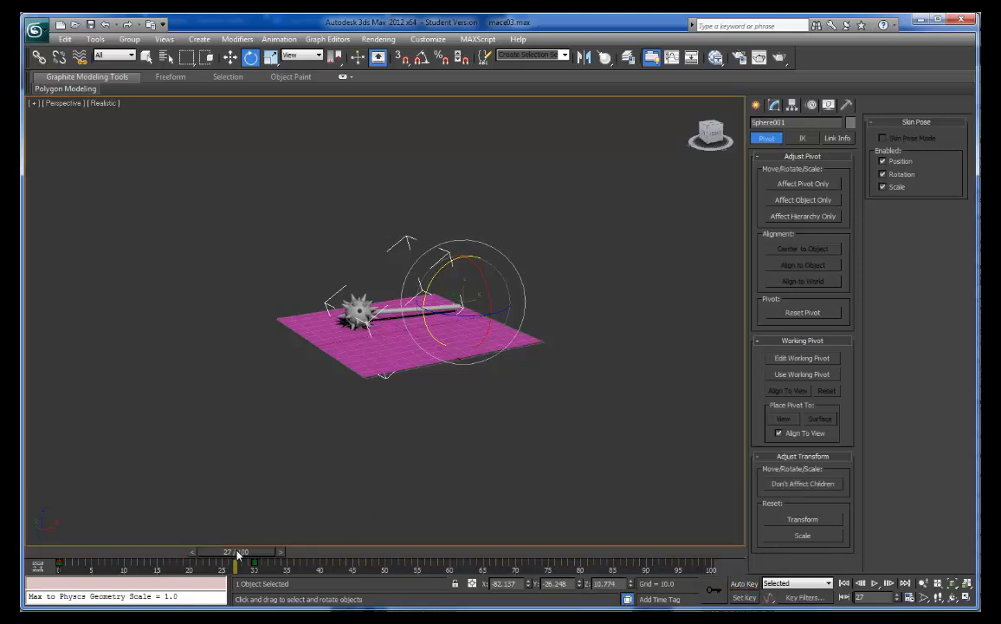
- Copy the mace's upright key from frame 0 to frame 45 on the timeline
drag(239, 554, 318, 548)
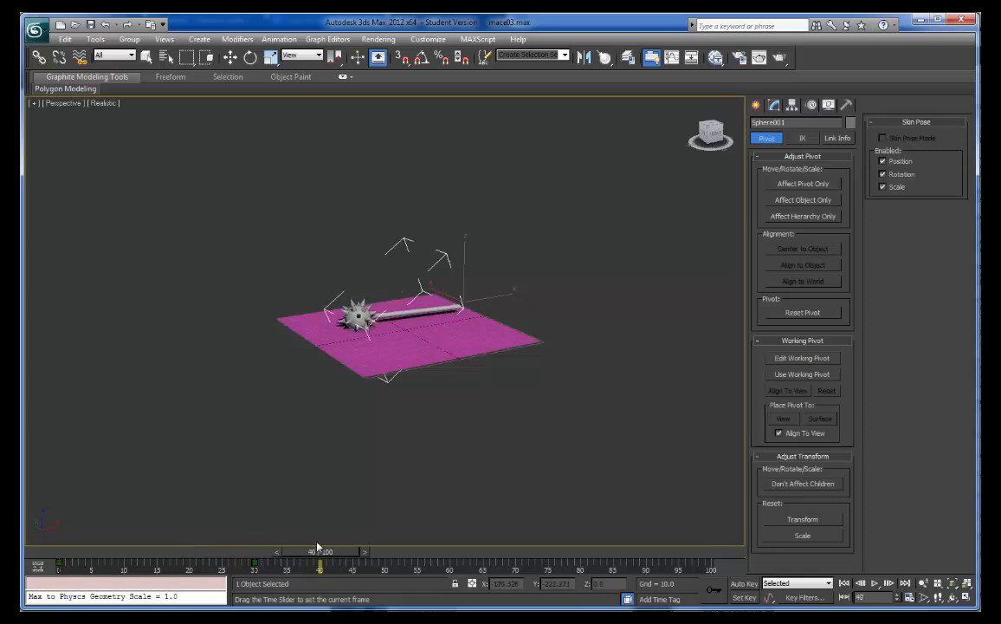
key(e)
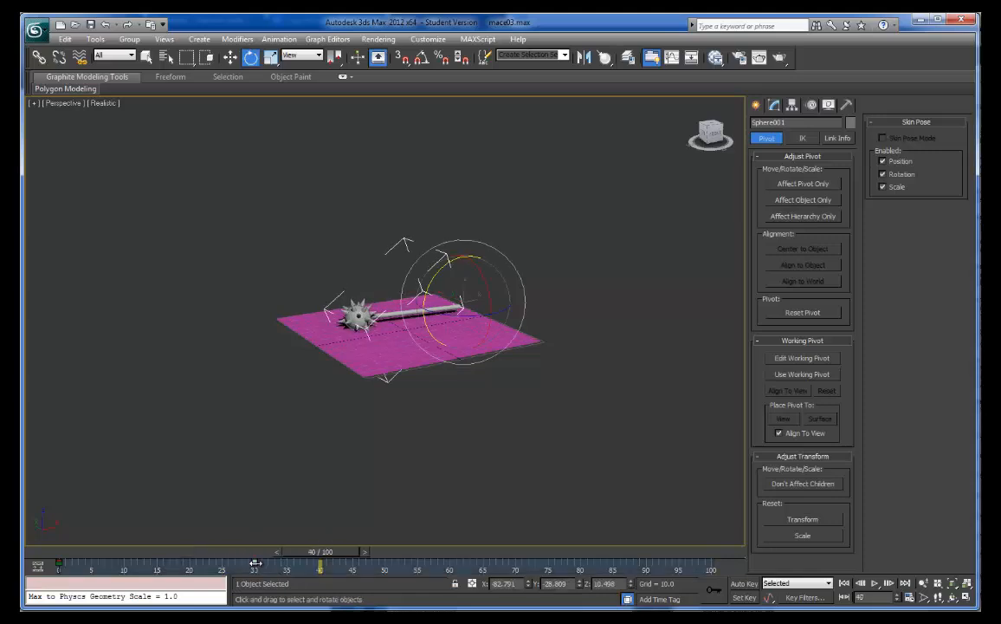
drag(321, 556, 260, 542)
key(e)
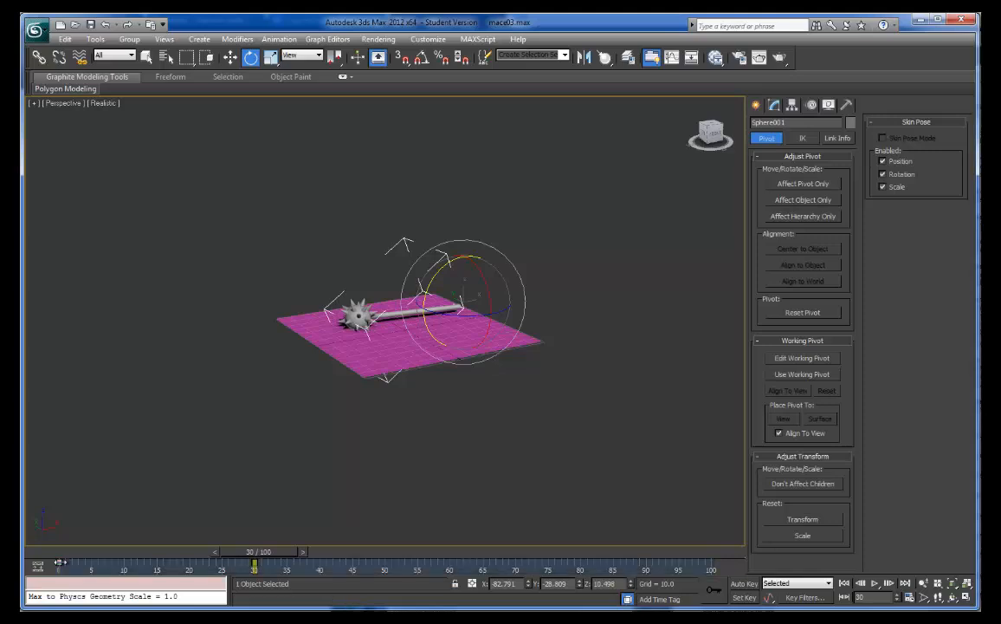
shift+drag(60, 563, 353, 562)
- Play the animation from frame 0 to preview the mace's strike and its return upright
drag(274, 552, 34, 531)
key(e)
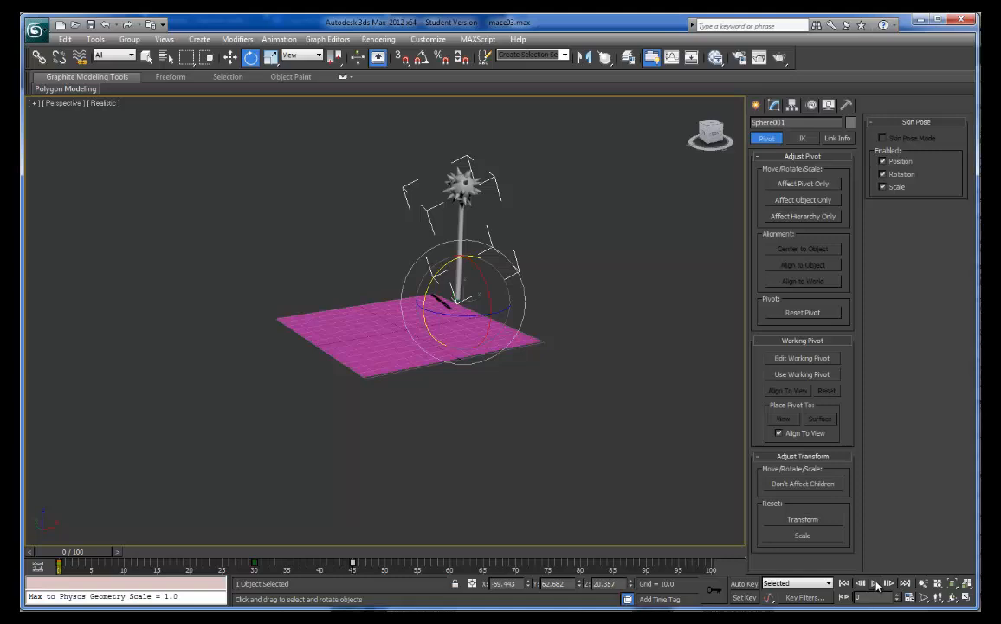
click(876, 584)
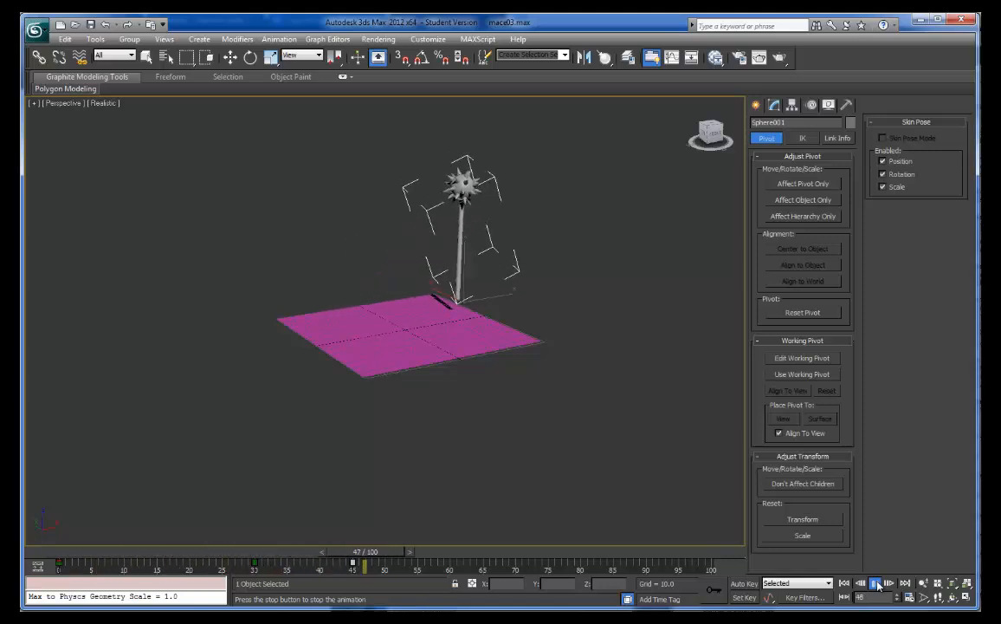
click(877, 584)
key(e)
- Speed up the swing by moving the strike key from frame 30 to 15 and the return key from frame 45 to 22
drag(444, 553, 157, 561)
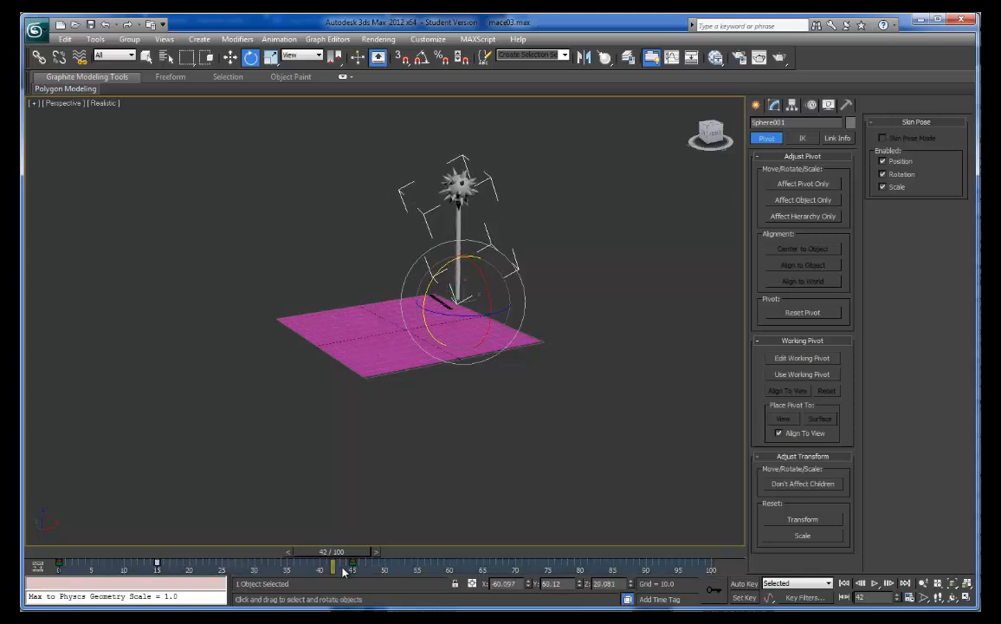
drag(352, 561, 203, 564)
- Play the retimed mace animation from frame 0 and rewind it to the start
drag(308, 556, 51, 550)
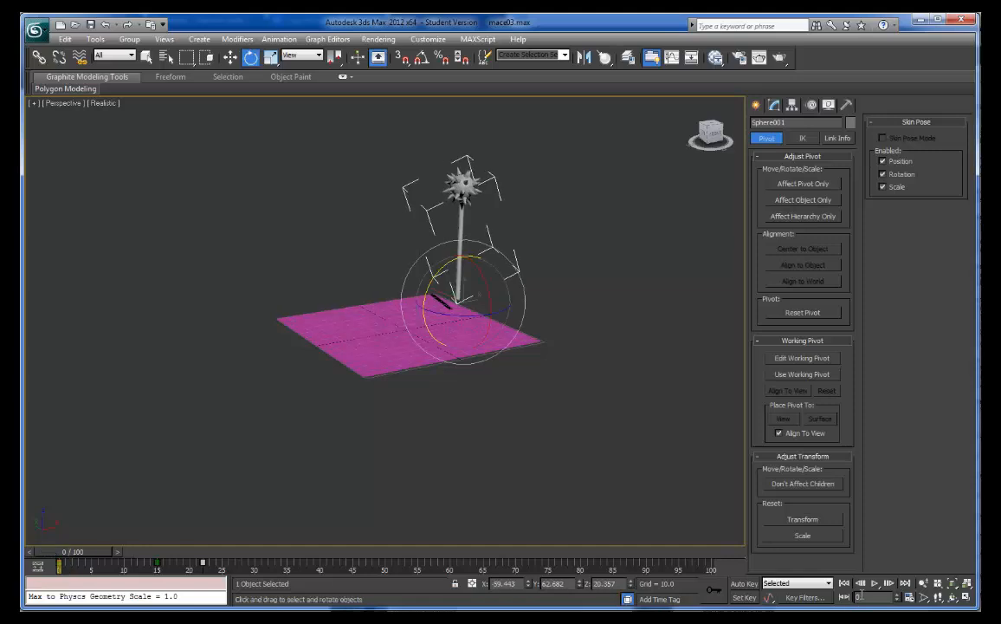
key(space)
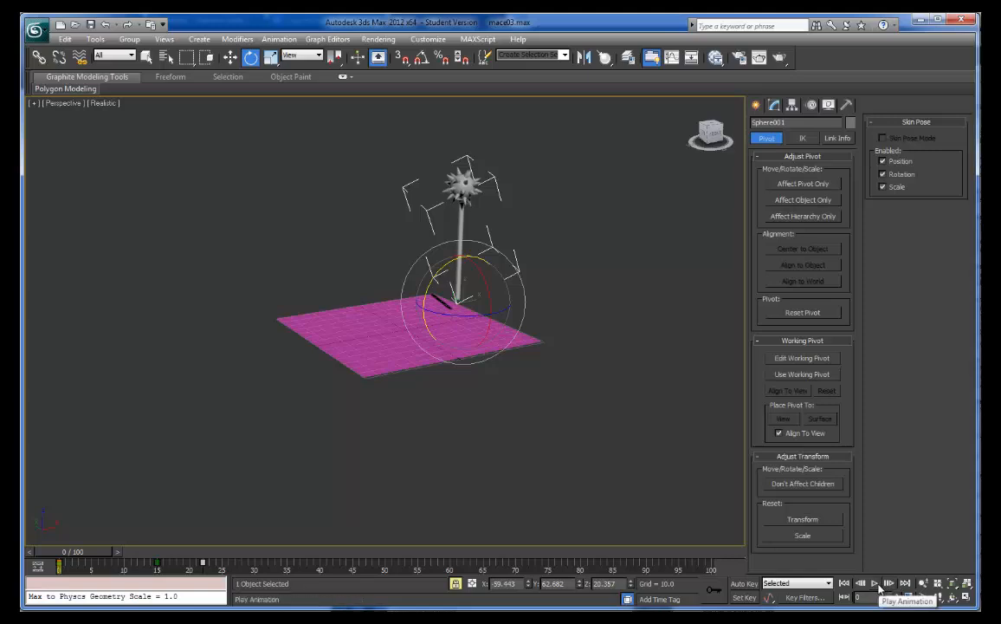
click(874, 585)
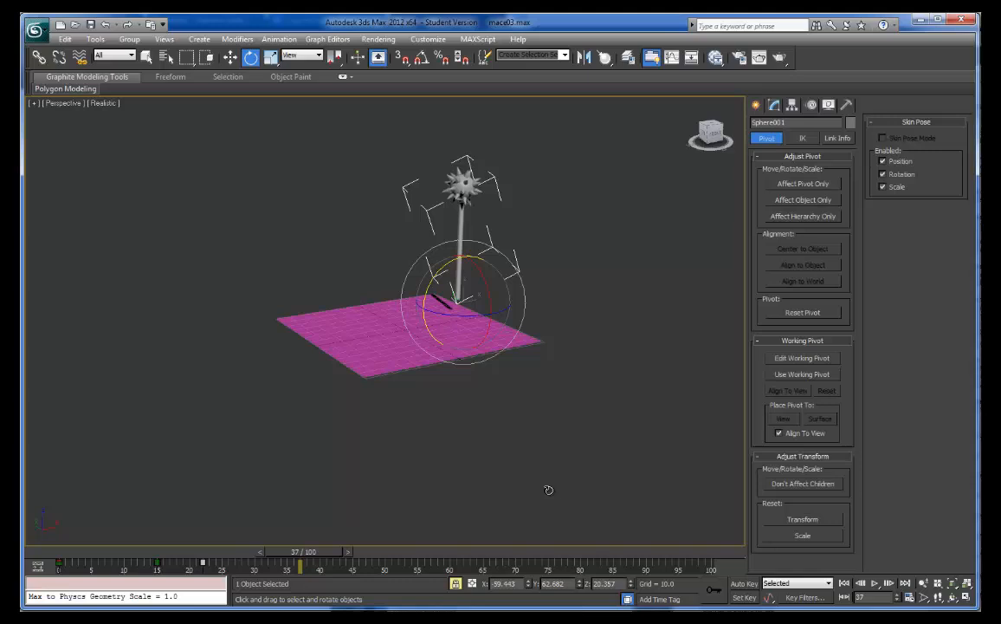
drag(313, 556, 58, 556)
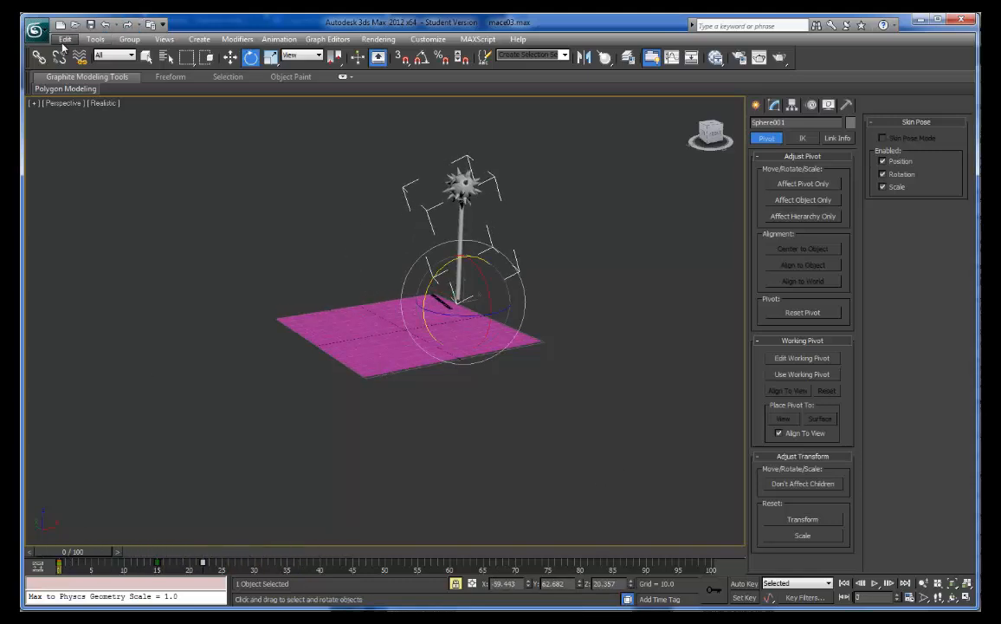
- Save the scene under the new file name mace_new in the scenes folder
click(34, 32)
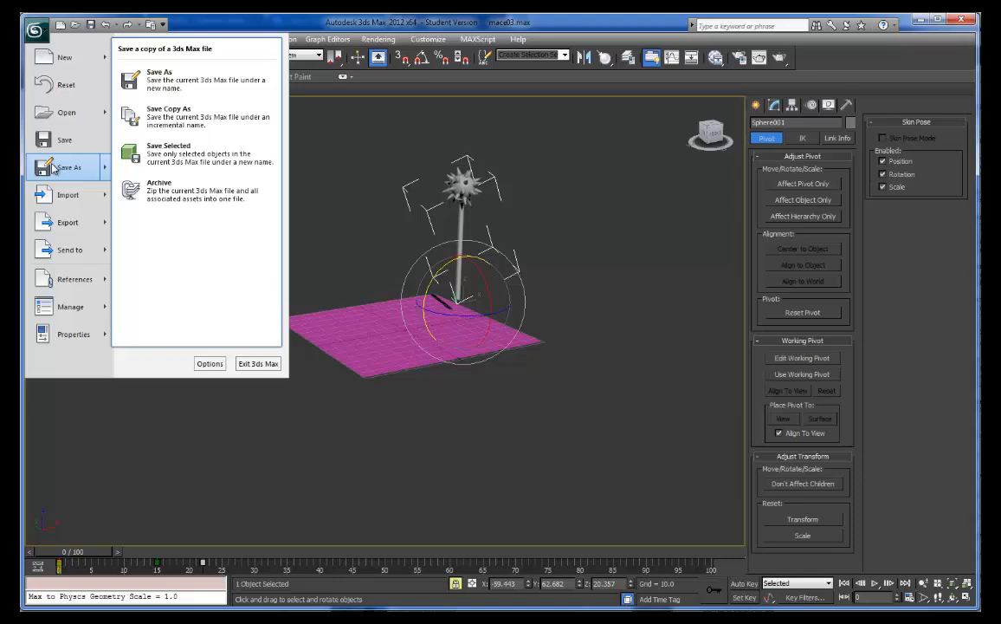
click(54, 167)
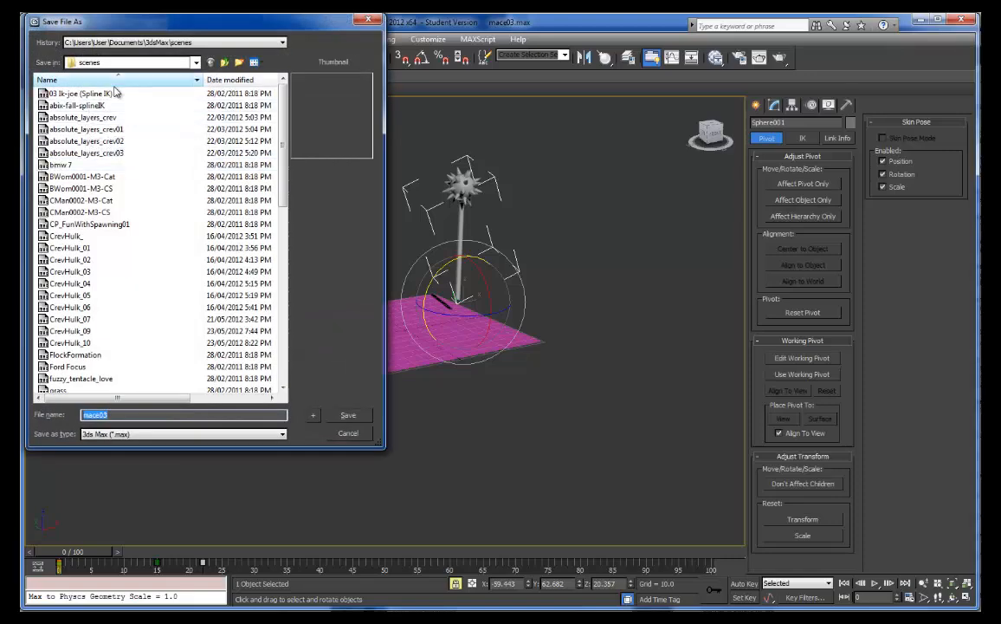
click(121, 415)
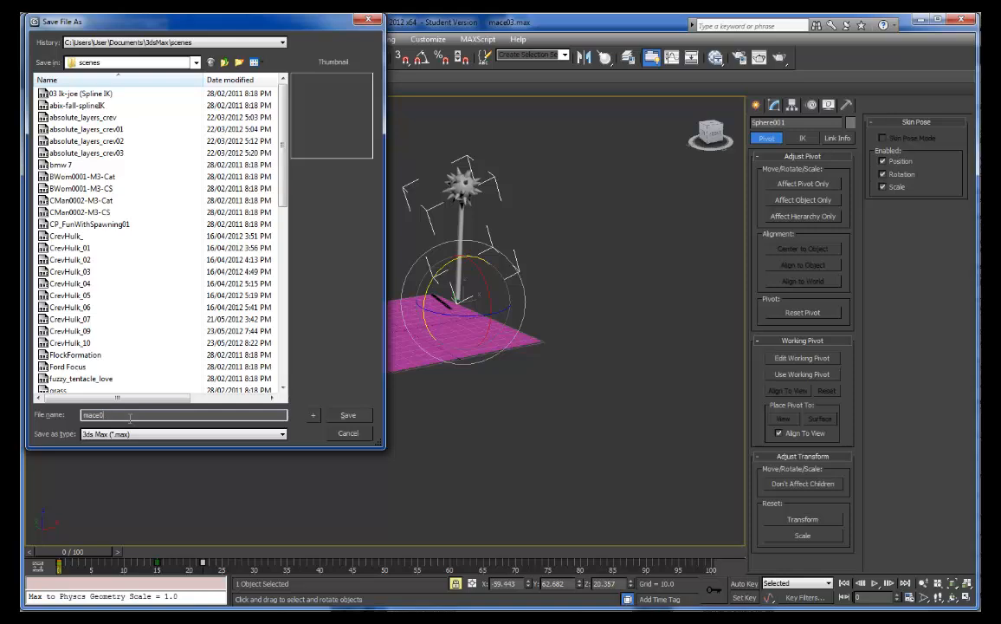
key(BackSpace)
text(_new)
click(348, 416)
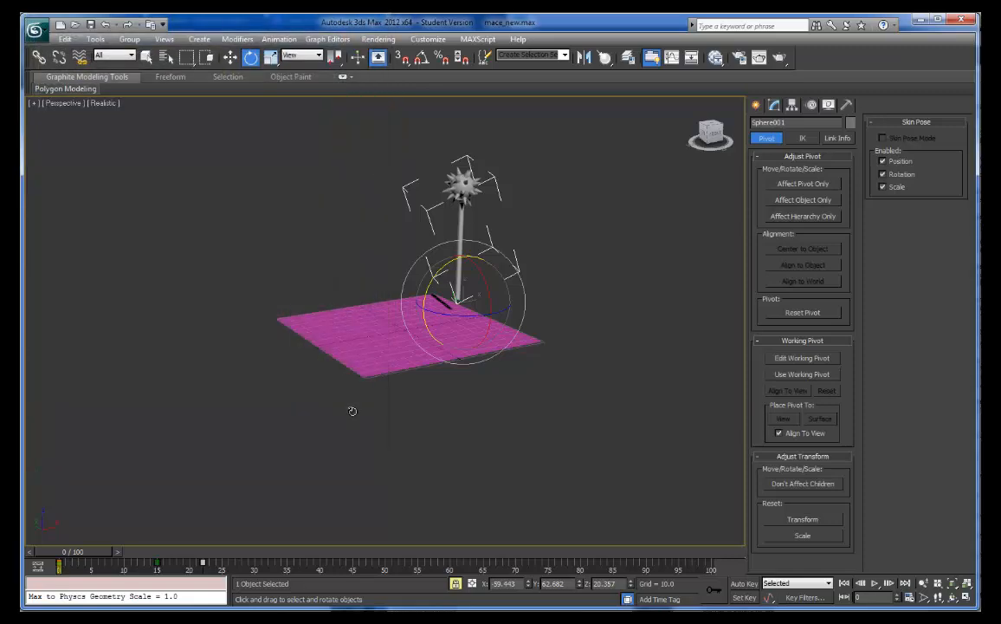